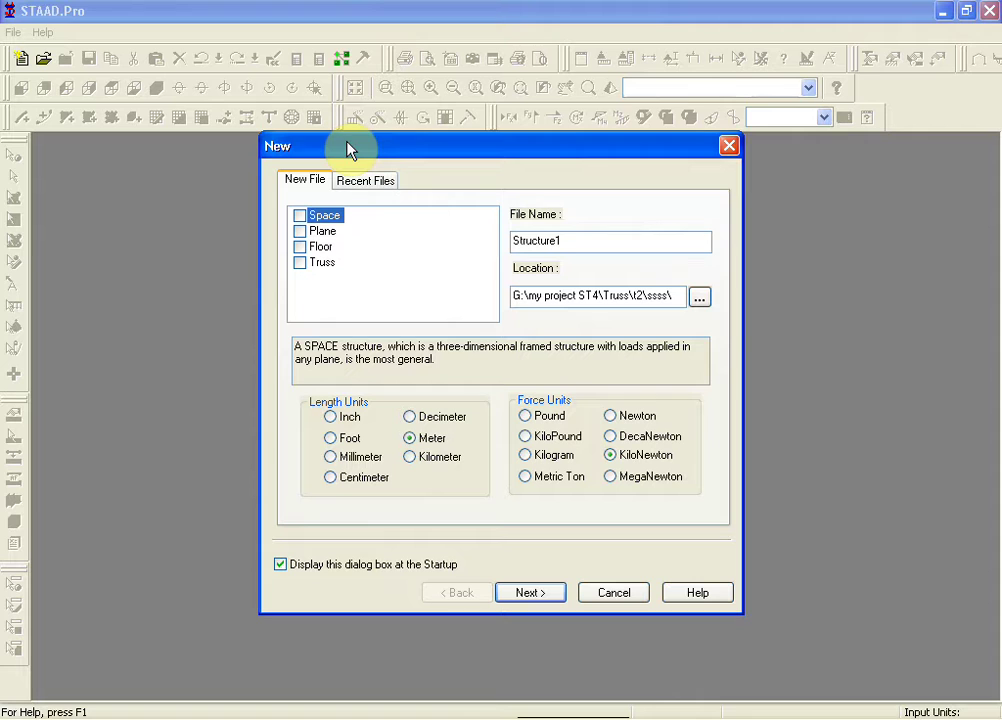
Create a new Truss file named "3D Truss" in Meter and KiloNewton units, overwriting the existing file and starting with Add Beam.
{"action": "left_click", "coordinate": [300, 264]}
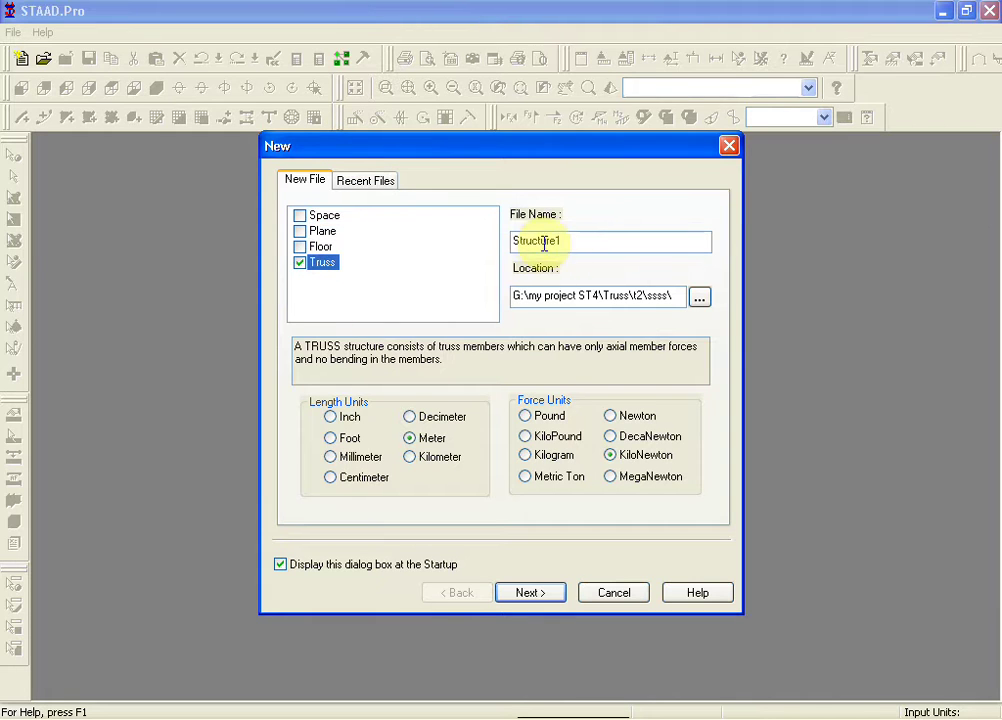
{"action": "left_click_drag", "start_coordinate": [566, 240], "coordinate": [490, 239]}
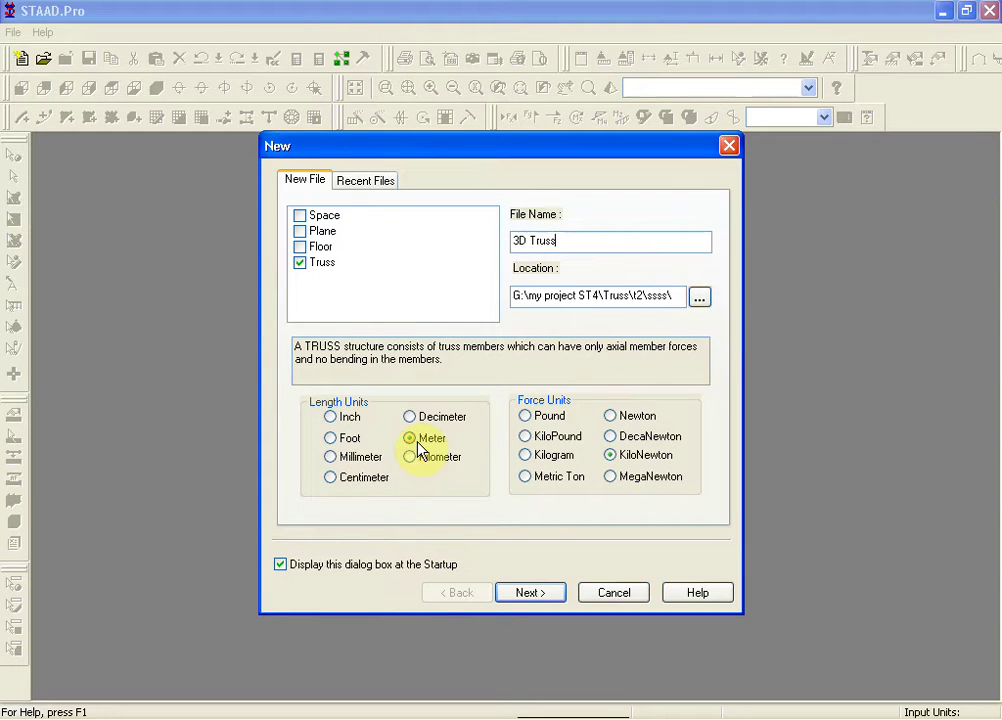
{"action": "left_click", "coordinate": [535, 594]}
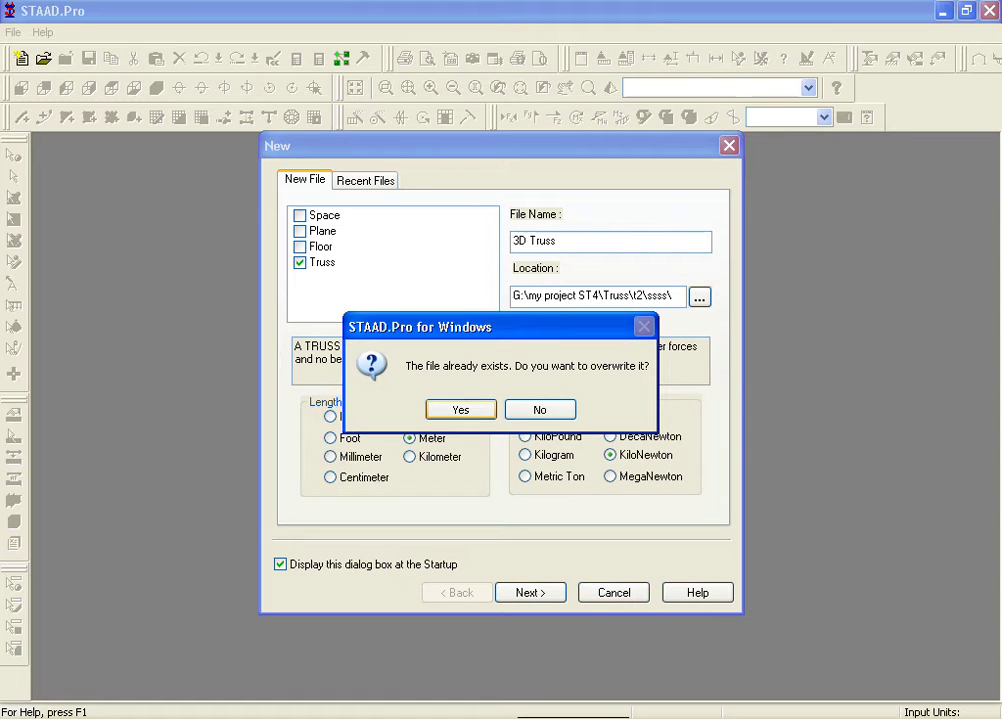
{"action": "left_click", "coordinate": [460, 412]}
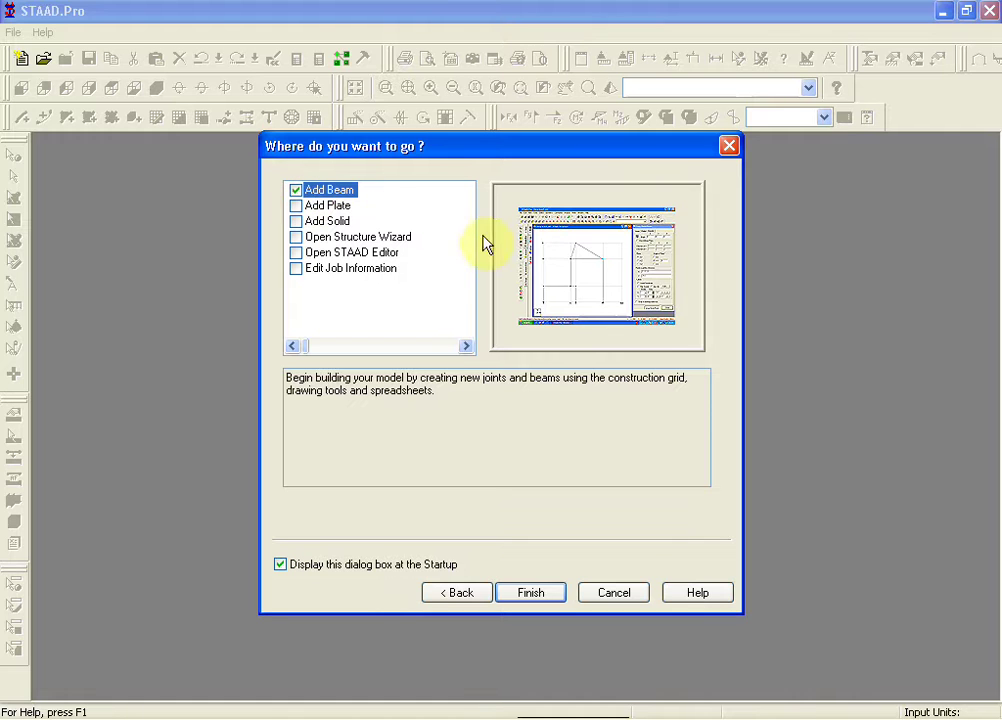
{"action": "left_click", "coordinate": [544, 597]}
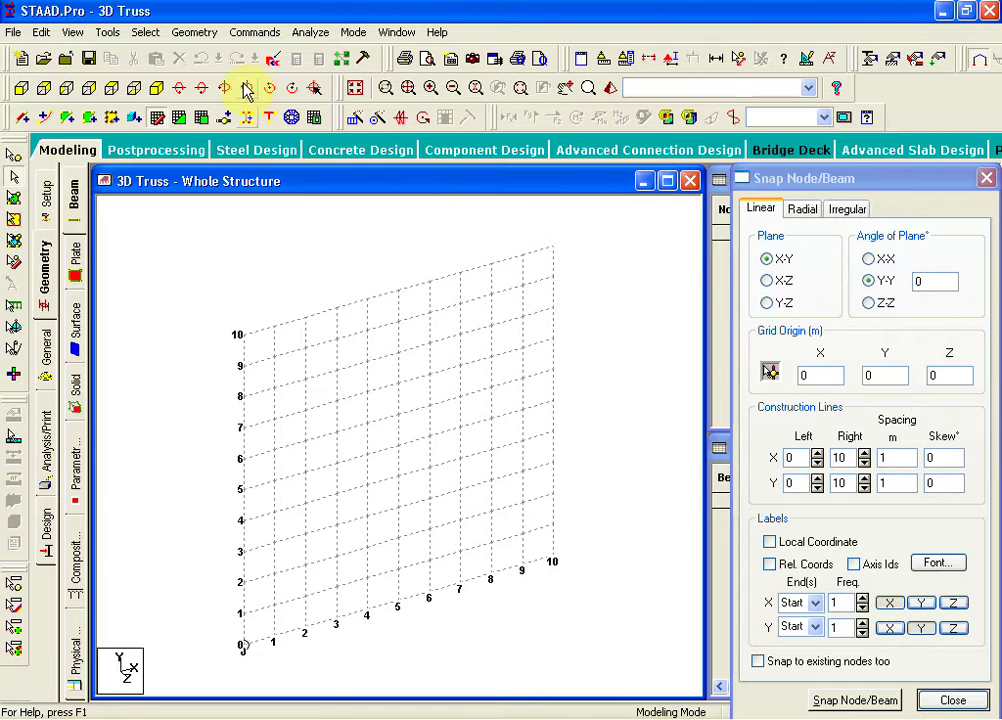
Open the Structure Wizard with the prototype Truss Models listed and move its window clear of the workspace.
{"action": "left_click", "coordinate": [194, 32]}
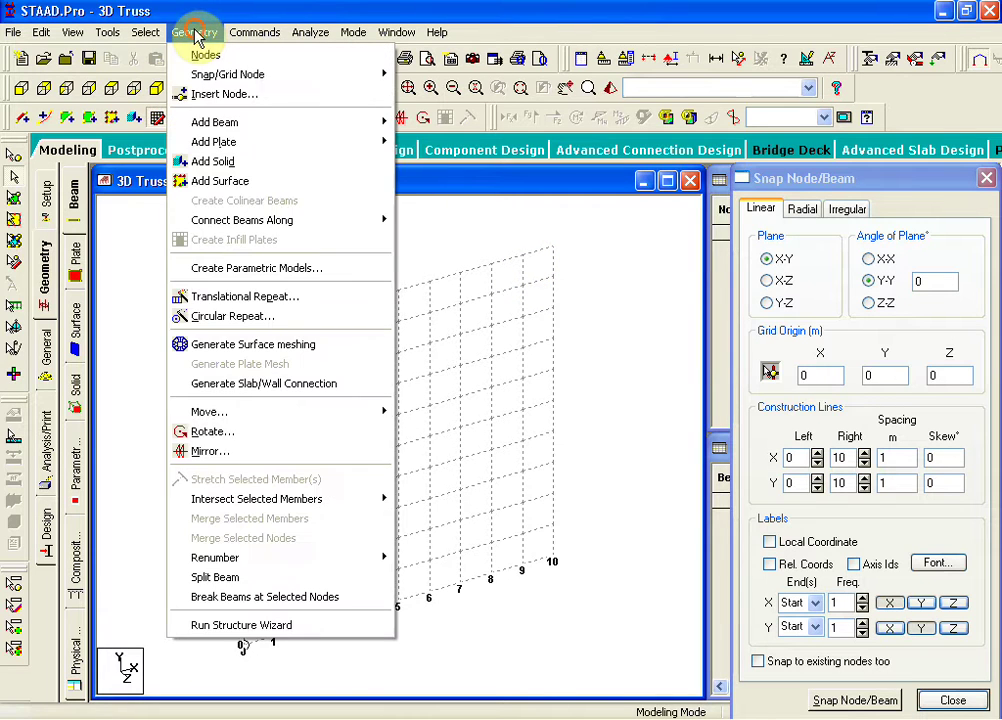
{"action": "left_click", "coordinate": [255, 626]}
{"action": "left_click", "coordinate": [190, 222]}
{"action": "left_click", "coordinate": [143, 230]}
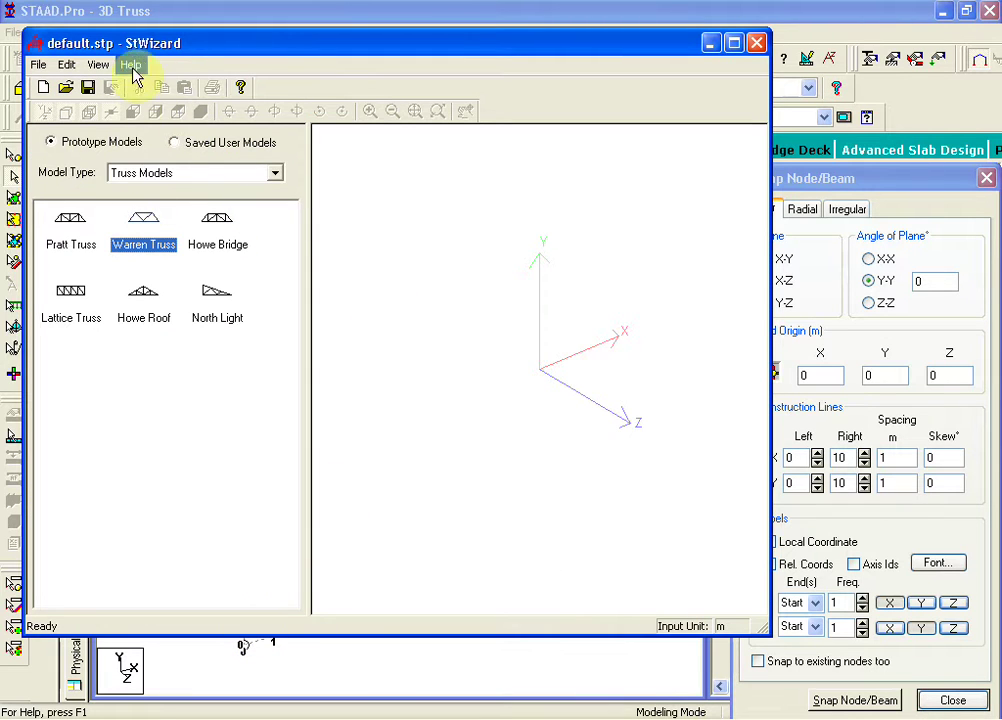
{"action": "left_click_drag", "start_coordinate": [286, 43], "coordinate": [408, 29]}
{"action": "left_click", "coordinate": [330, 225]}
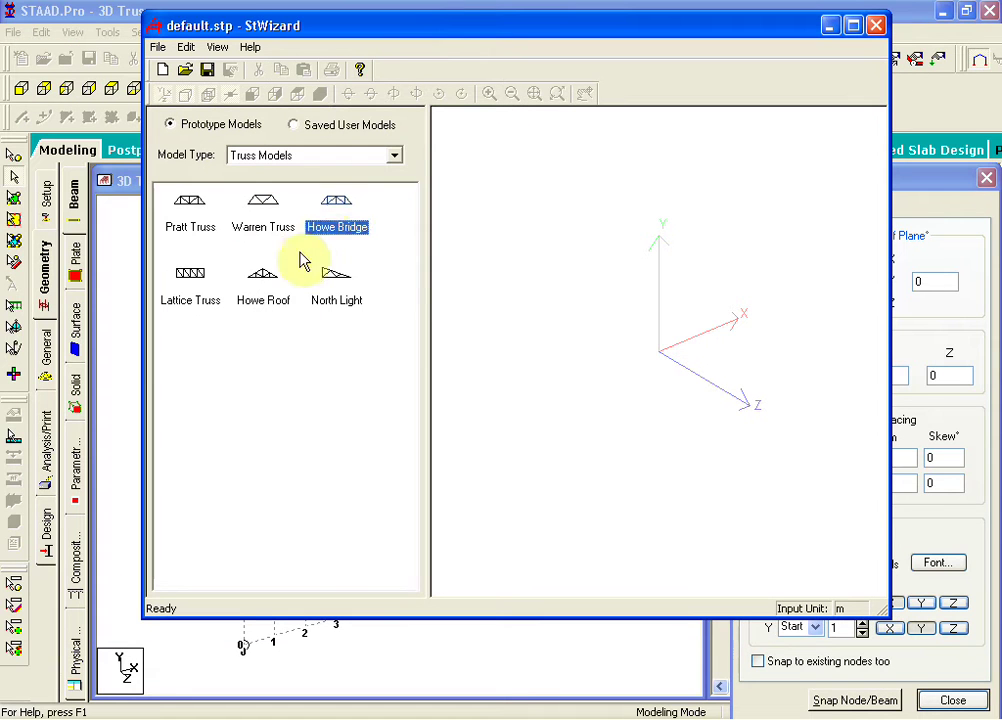
{"action": "left_click", "coordinate": [190, 205]}
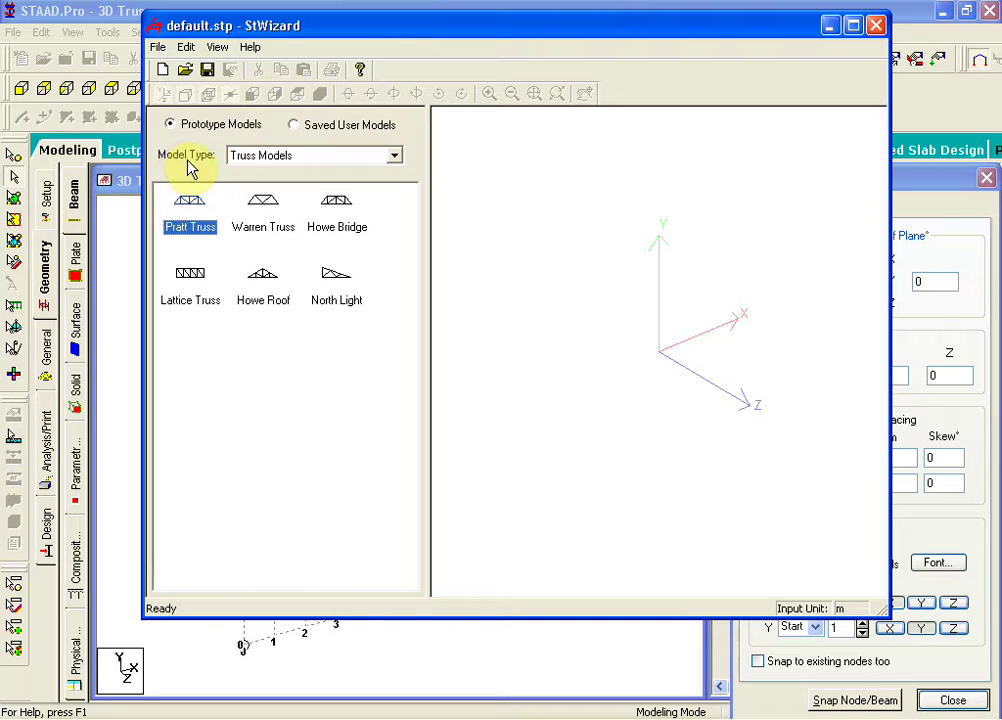
{"action": "left_click", "coordinate": [266, 221]}
{"action": "left_click", "coordinate": [195, 215]}
{"action": "left_click", "coordinate": [190, 285]}
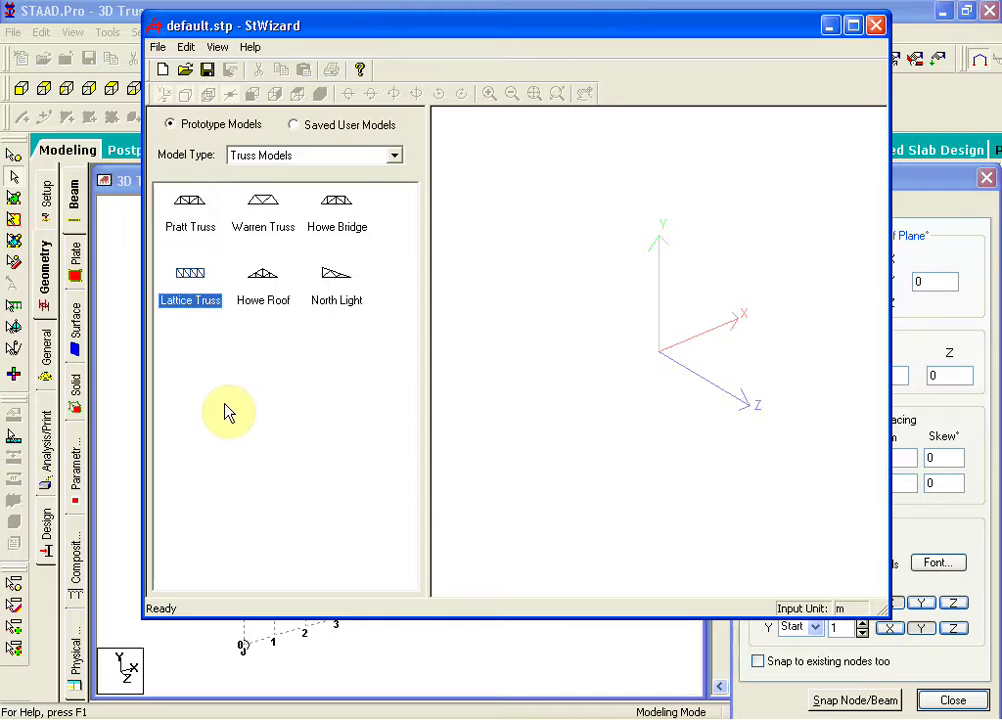
Generate a Pratt Truss prototype 48 m long, 9 m high and 12 m wide, with 3 bays along length and 1 along width.
{"action": "left_click", "coordinate": [190, 226]}
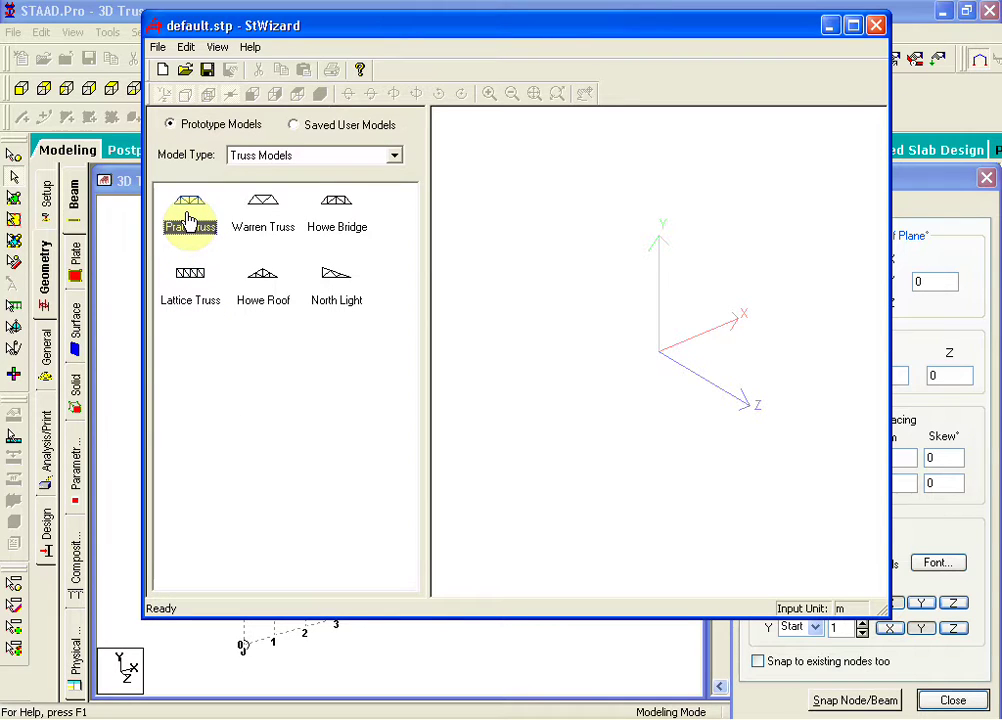
{"action": "mouse_move", "coordinate": [192, 220]}
{"action": "left_mouse_down"}
{"action": "mouse_move", "coordinate": [350, 270]}
{"action": "mouse_move", "coordinate": [561, 250]}
{"action": "mouse_move", "coordinate": [590, 238]}
{"action": "left_mouse_up"}
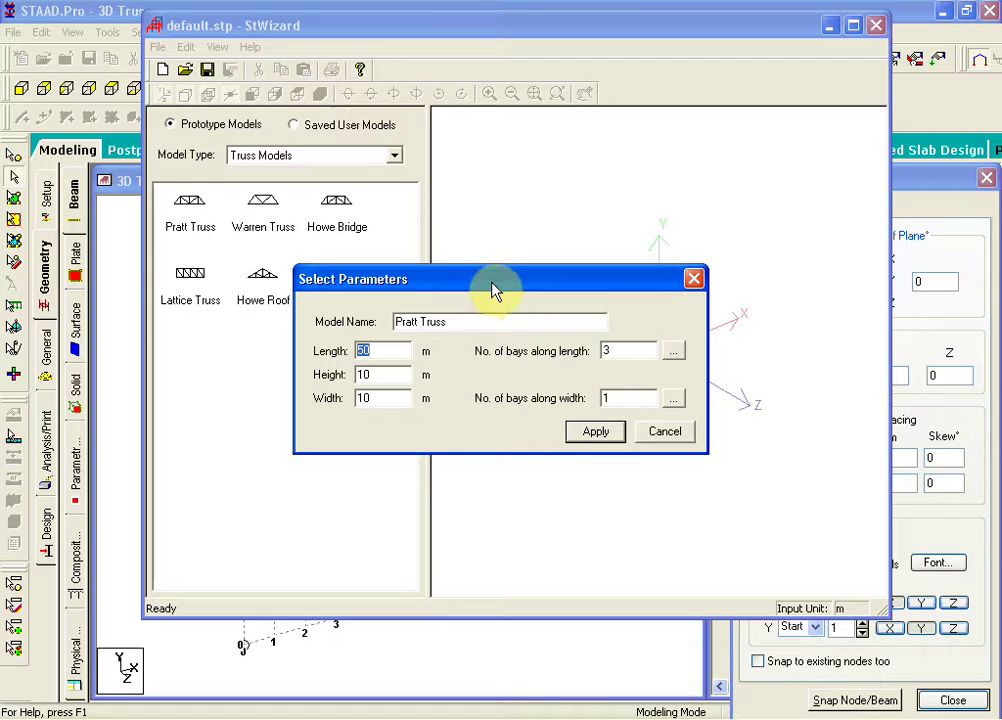
{"action": "left_click_drag", "start_coordinate": [488, 284], "coordinate": [633, 128]}
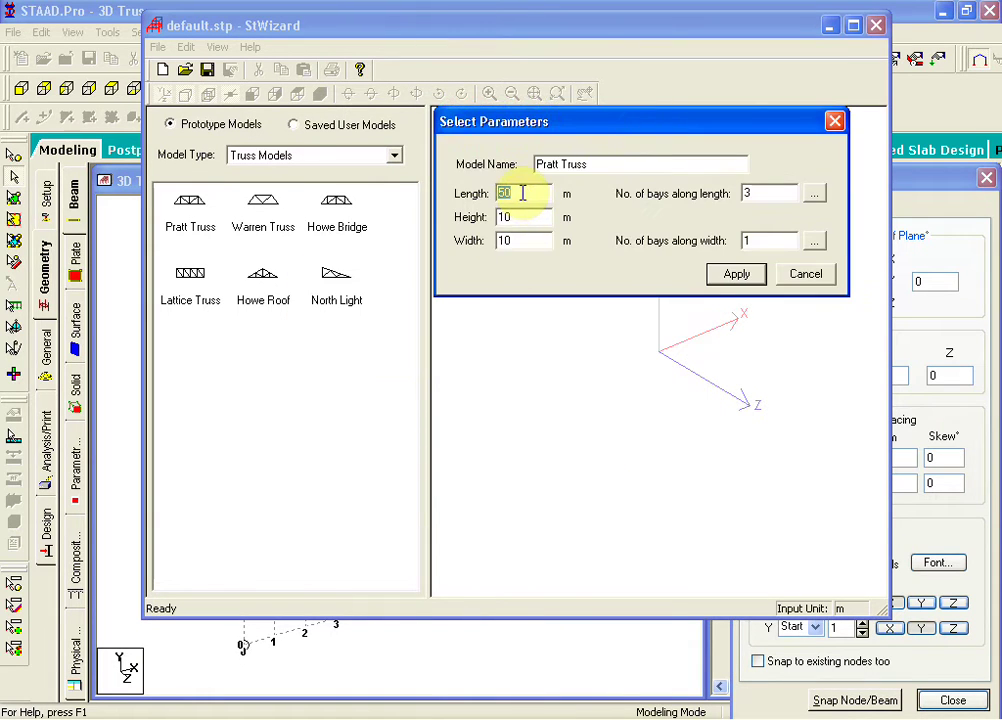
{"action": "type", "text": "48"}
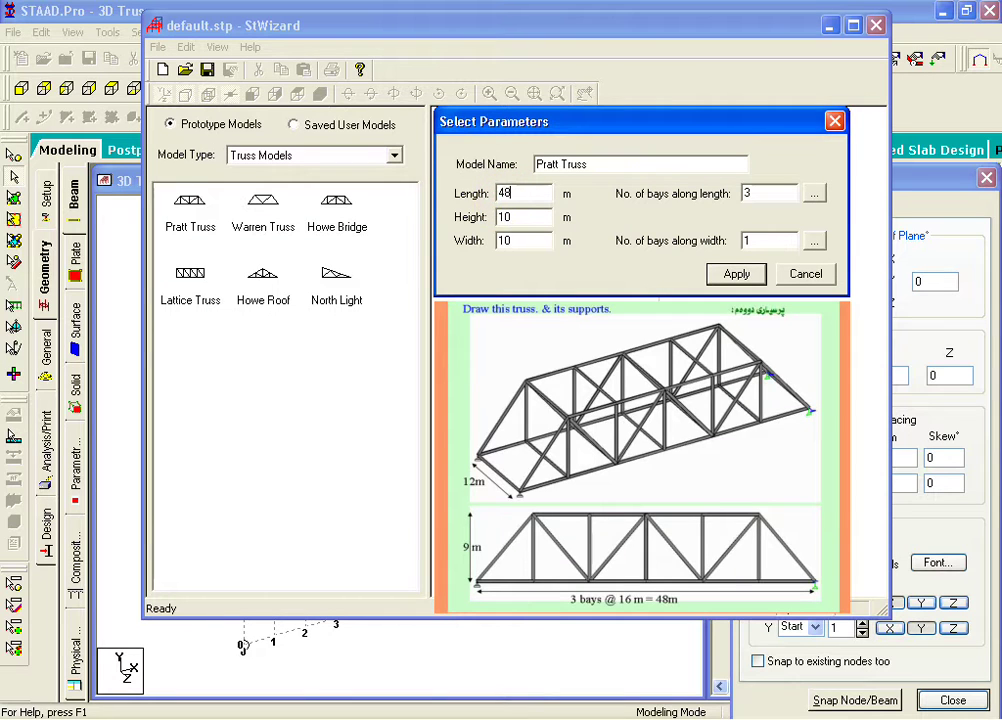
{"action": "double_click", "coordinate": [498, 219]}
{"action": "type", "text": "9"}
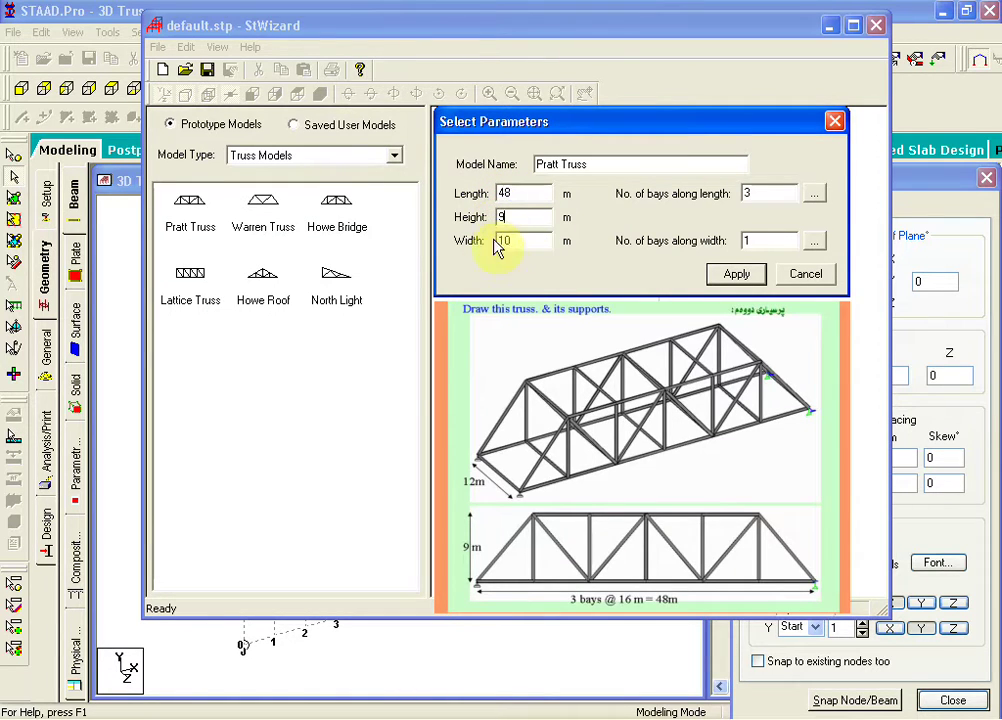
{"action": "double_click", "coordinate": [508, 240]}
{"action": "type", "text": "12"}
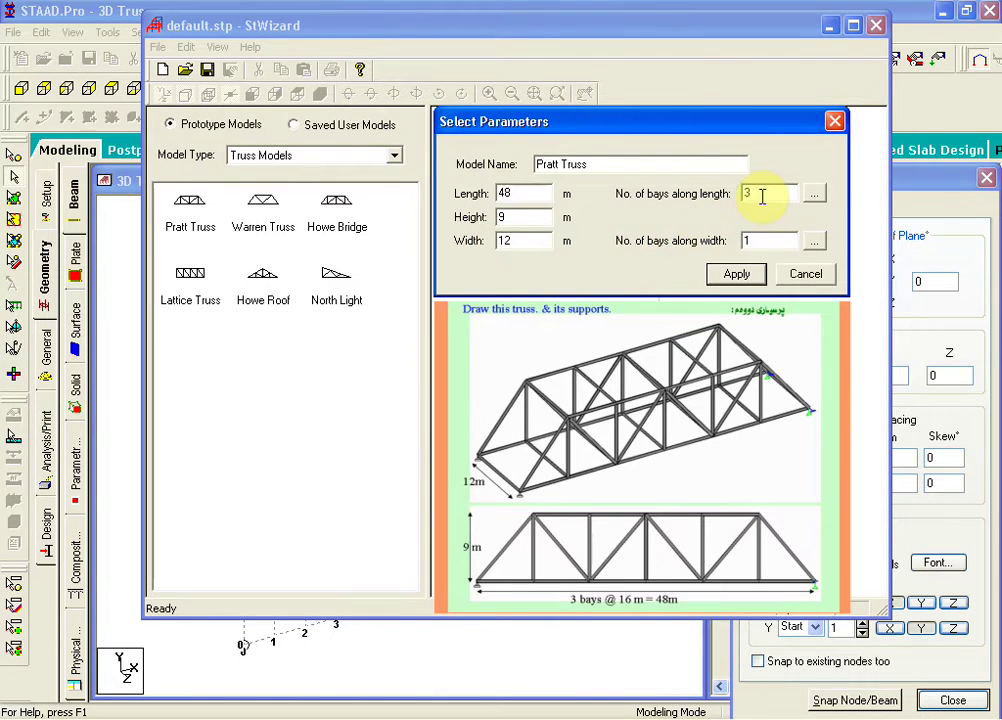
{"action": "left_click", "coordinate": [737, 277]}
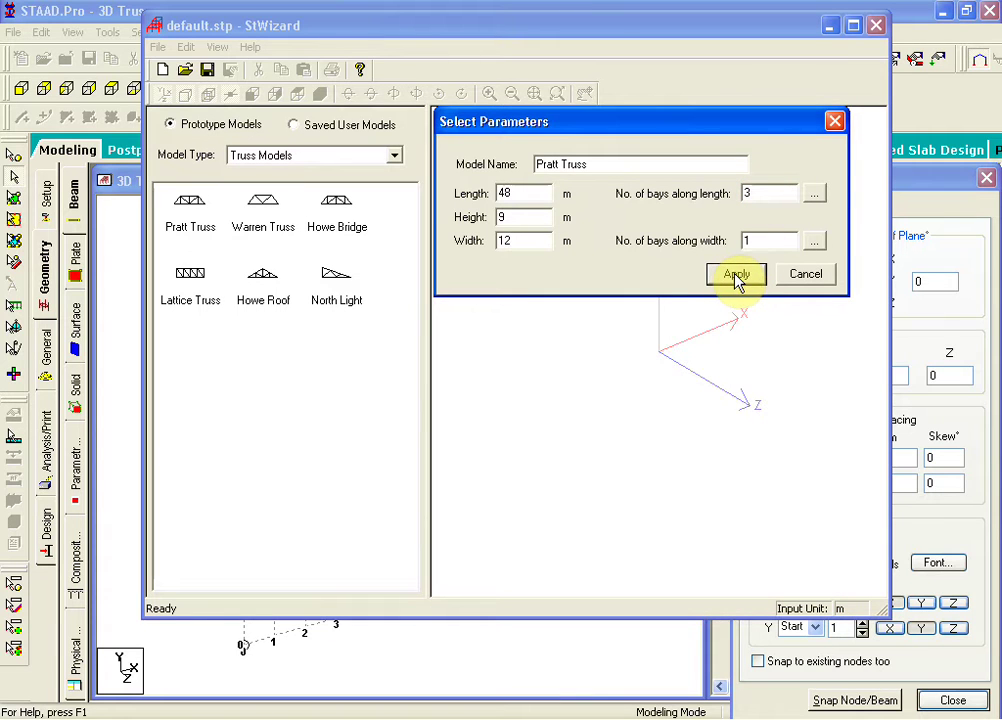
{"action": "left_click", "coordinate": [737, 277]}
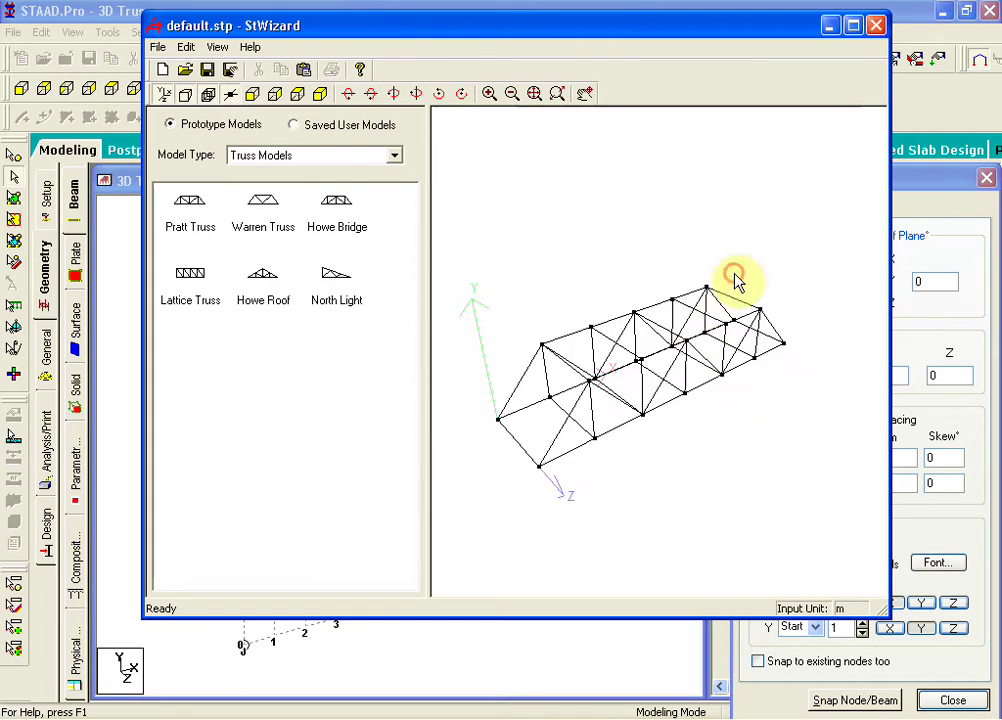
Merge the Pratt truss into the STAAD.Pro model with X, Y and Z offsets of 0 m.
{"action": "left_click_drag", "start_coordinate": [626, 442], "coordinate": [644, 257]}
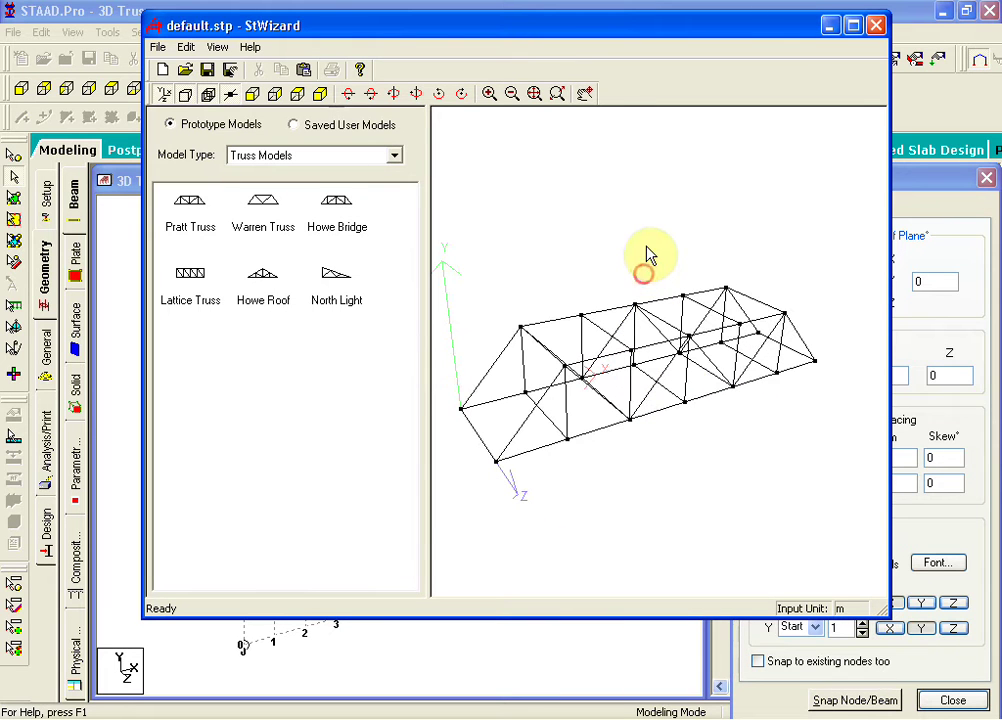
{"action": "left_click", "coordinate": [158, 48]}
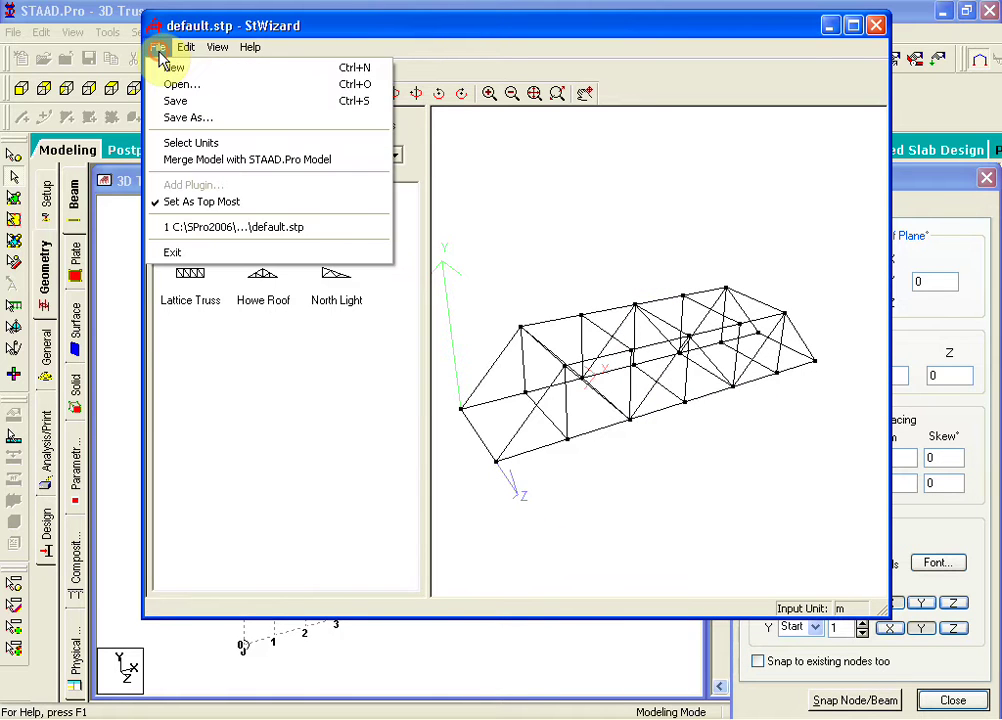
{"action": "left_click", "coordinate": [172, 160]}
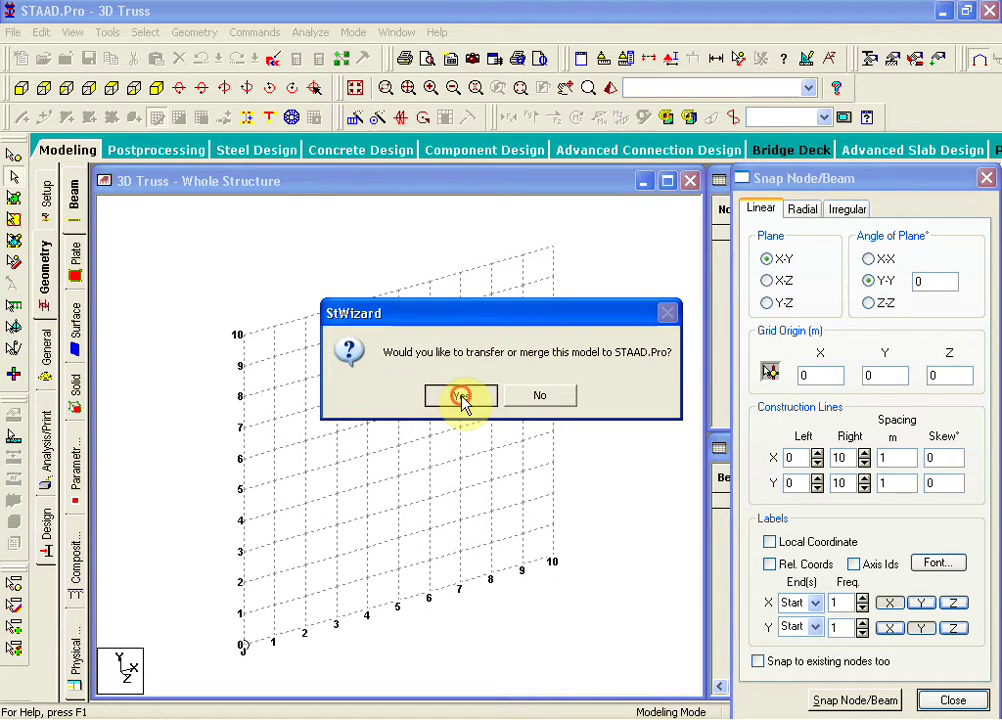
{"action": "left_click", "coordinate": [461, 397]}
{"action": "left_click_drag", "start_coordinate": [537, 211], "coordinate": [514, 28]}
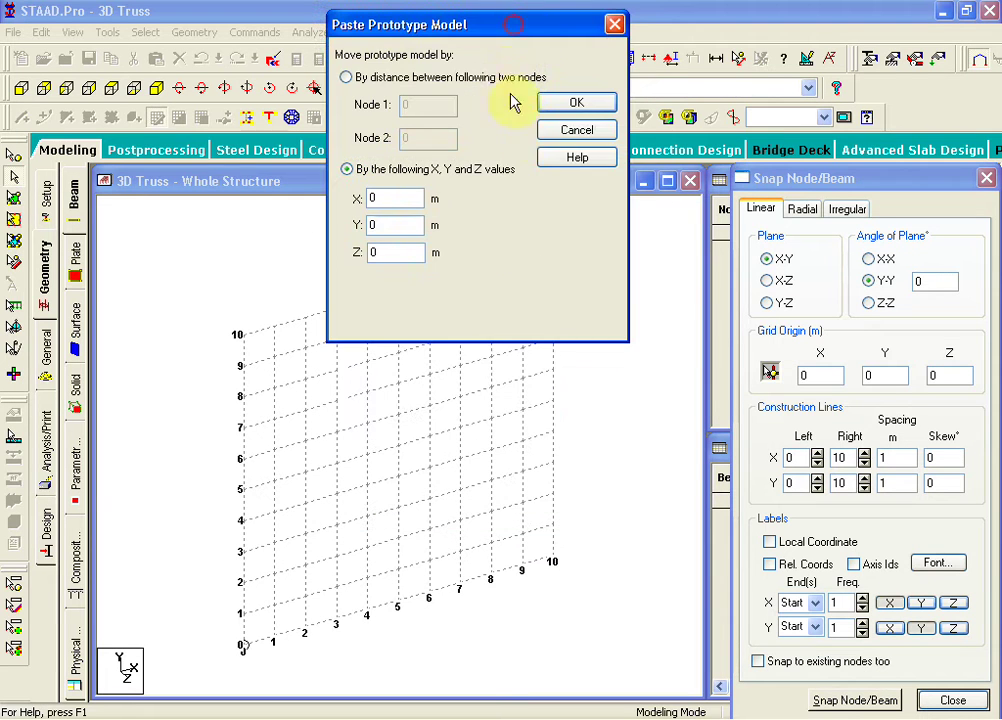
{"action": "left_click", "coordinate": [567, 106]}
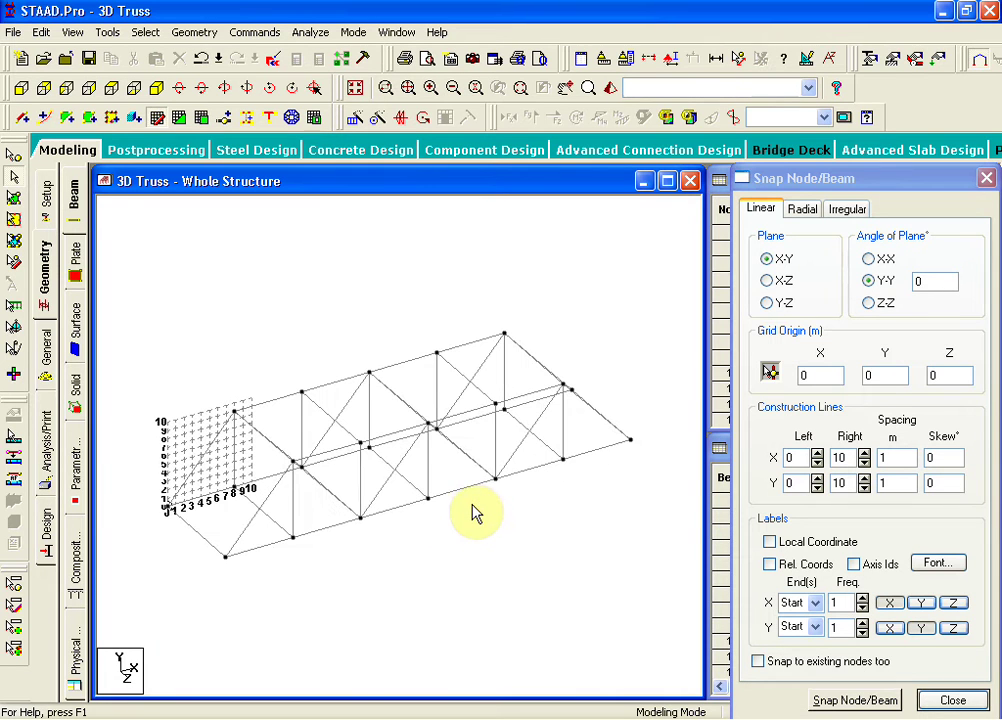
{"action": "left_click_drag", "start_coordinate": [347, 463], "coordinate": [441, 476]}
{"action": "left_click", "coordinate": [375, 612]}
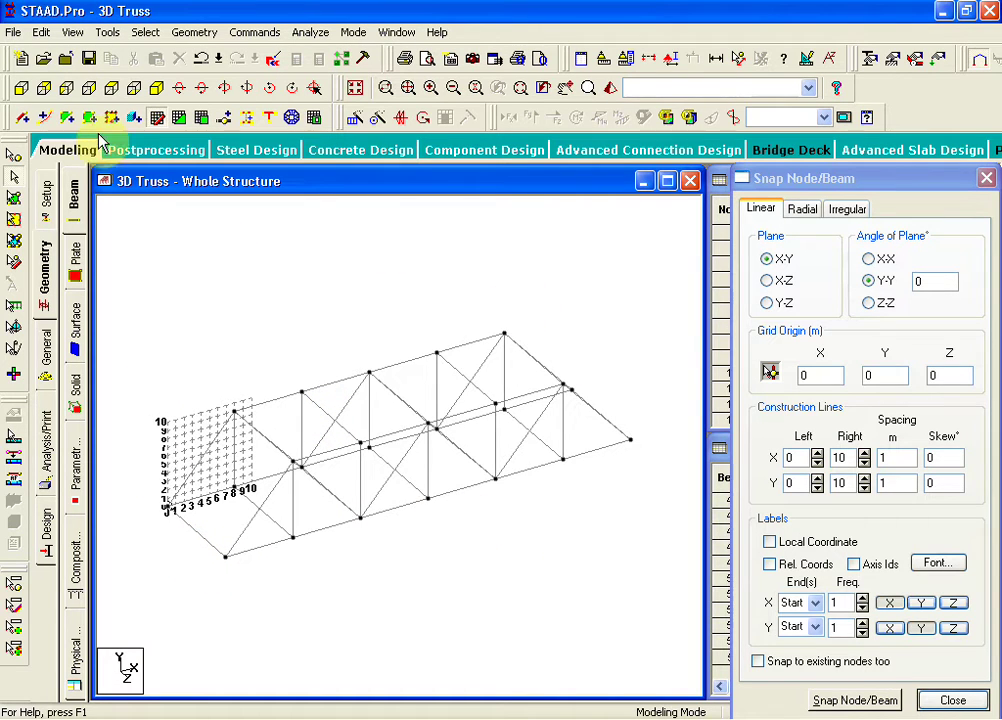
Create a pinned support and assign it to the two bottom nodes at the truss's X = 0 end.
{"action": "left_click", "coordinate": [21, 90]}
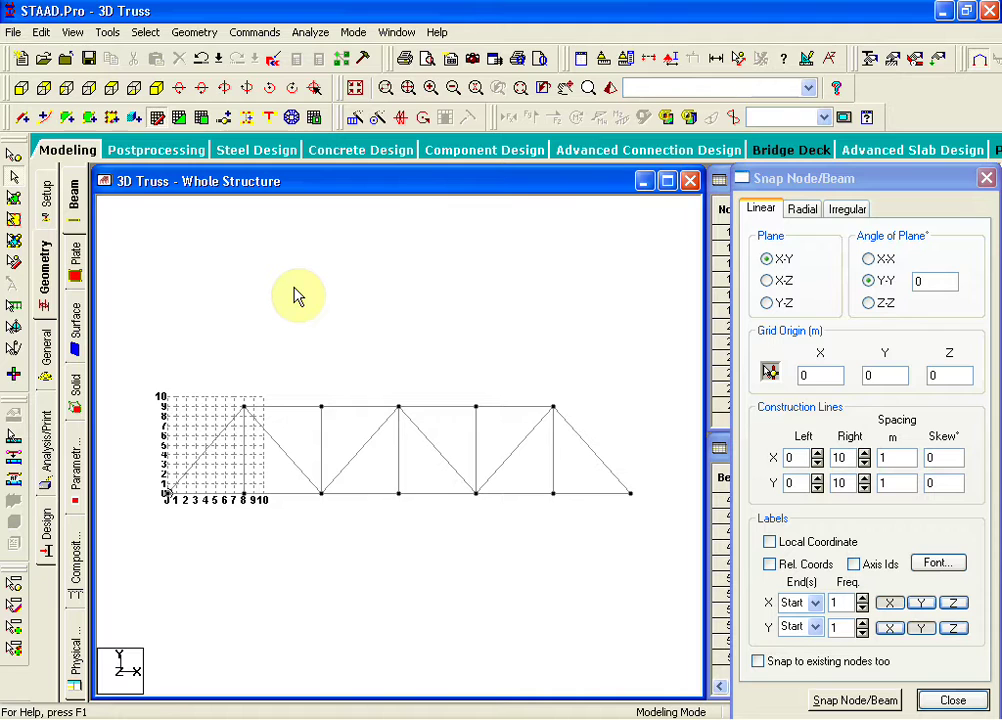
{"action": "left_click", "coordinate": [14, 156]}
{"action": "left_click_drag", "start_coordinate": [150, 481], "coordinate": [186, 510]}
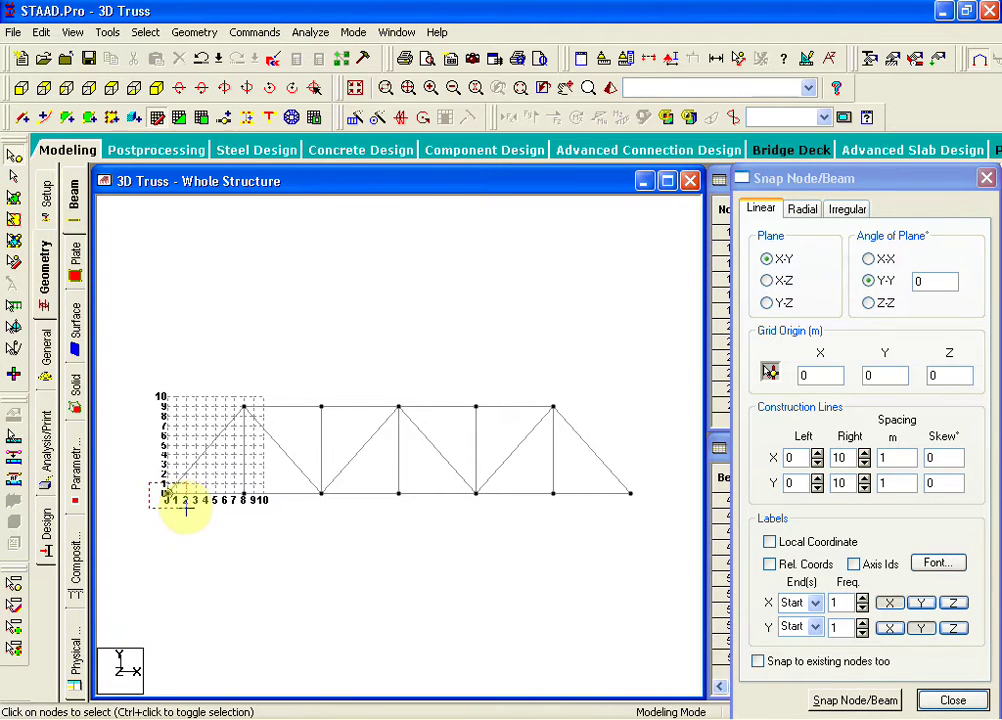
{"action": "left_click", "coordinate": [157, 88]}
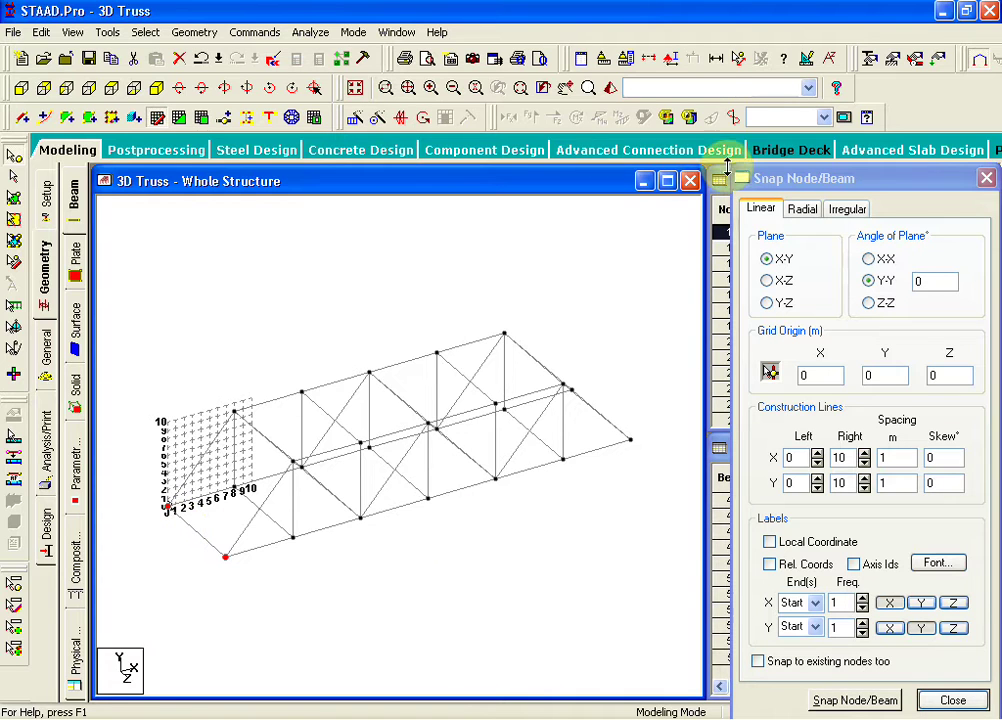
{"action": "left_click_drag", "start_coordinate": [860, 64], "coordinate": [889, 116]}
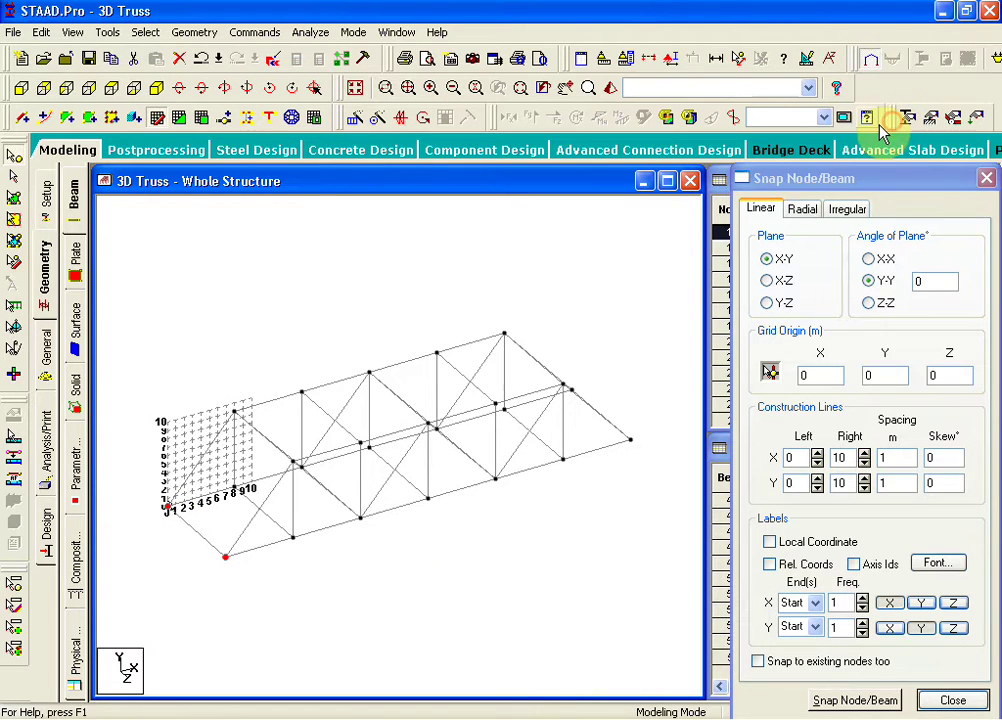
{"action": "left_click", "coordinate": [932, 119]}
{"action": "left_click", "coordinate": [144, 253]}
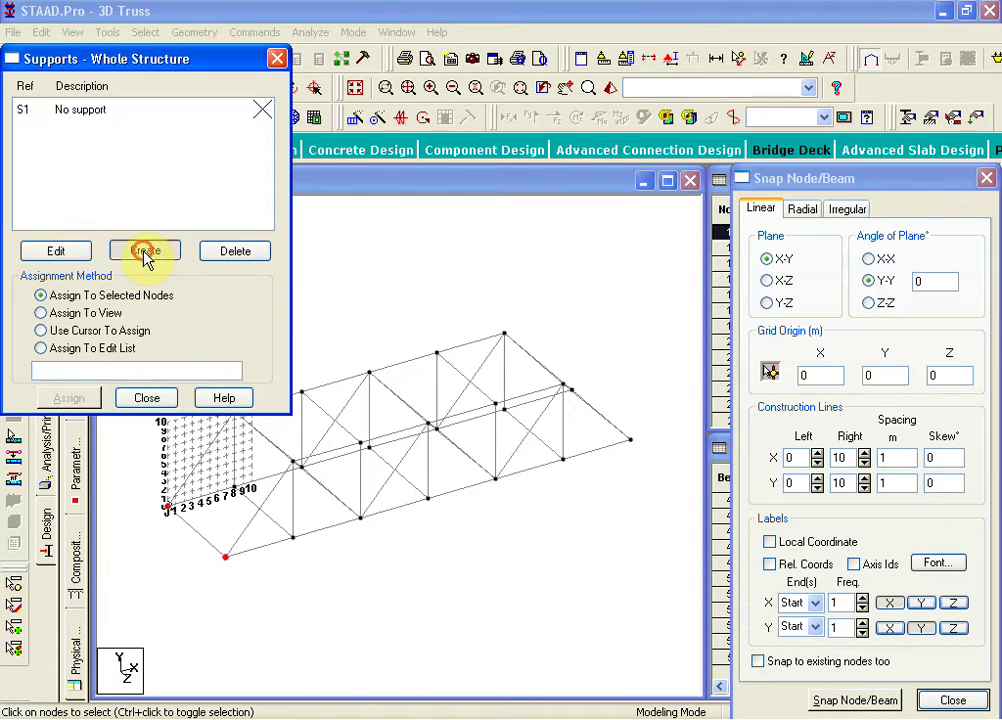
{"action": "left_click", "coordinate": [140, 63]}
{"action": "left_click", "coordinate": [258, 466]}
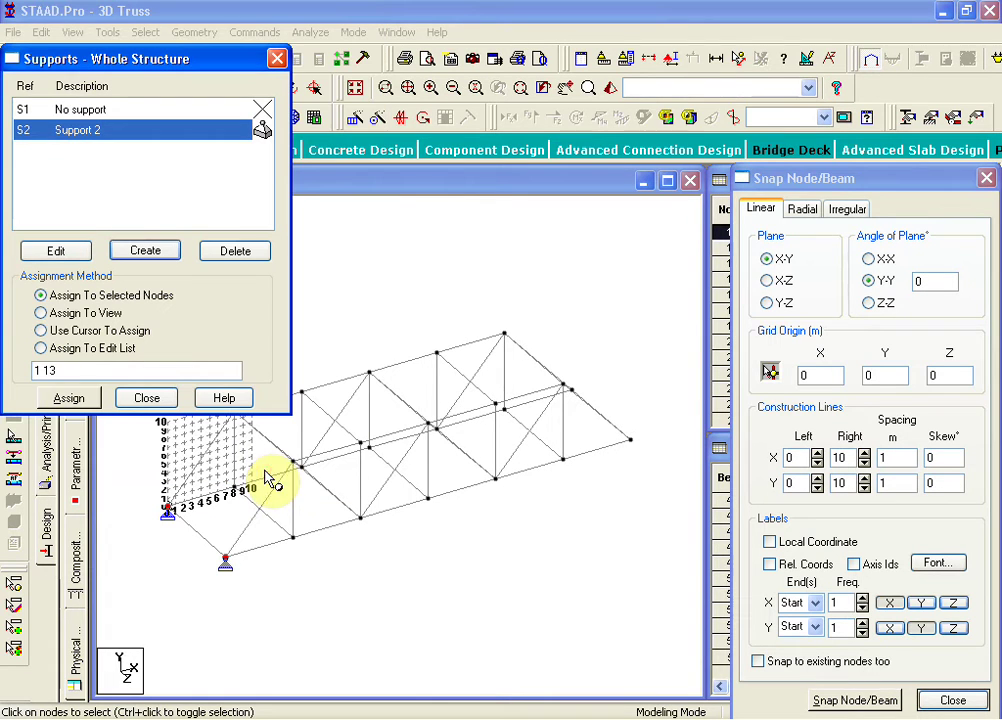
{"action": "left_click", "coordinate": [147, 403]}
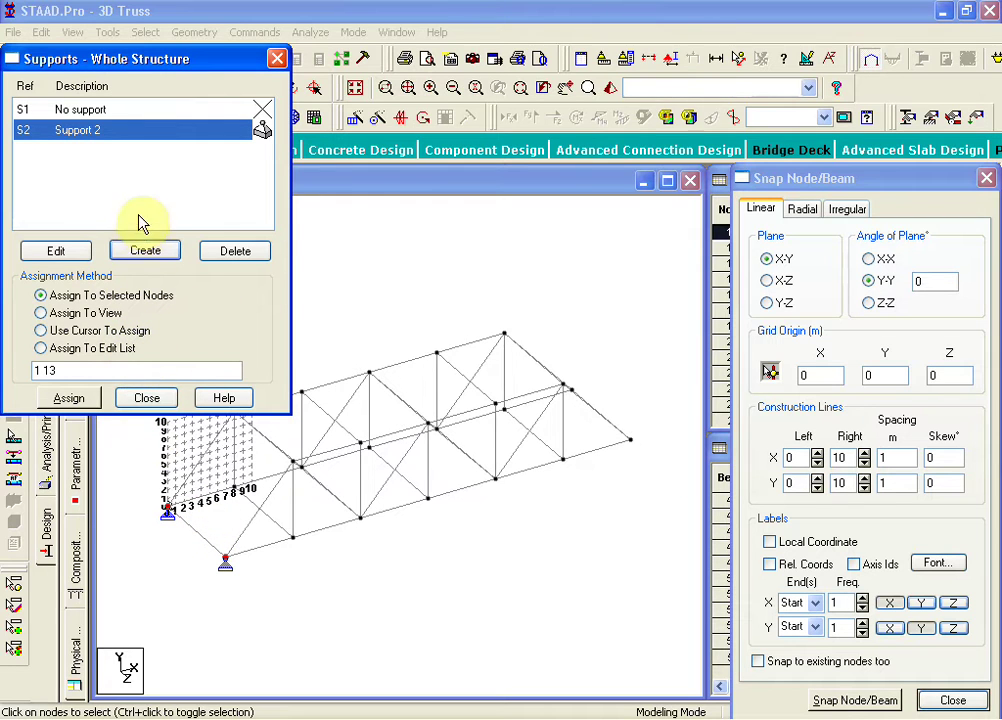
Add a Fixed But support definition with FX and MZ released.
{"action": "left_click", "coordinate": [145, 250]}
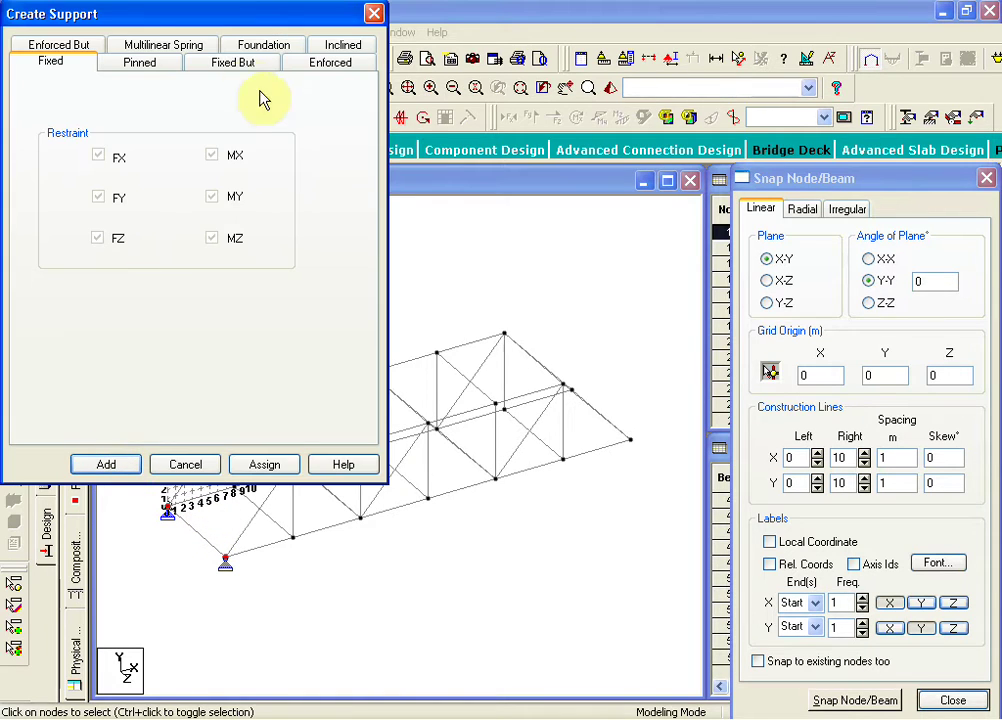
{"action": "left_click", "coordinate": [238, 66]}
{"action": "left_click", "coordinate": [57, 129]}
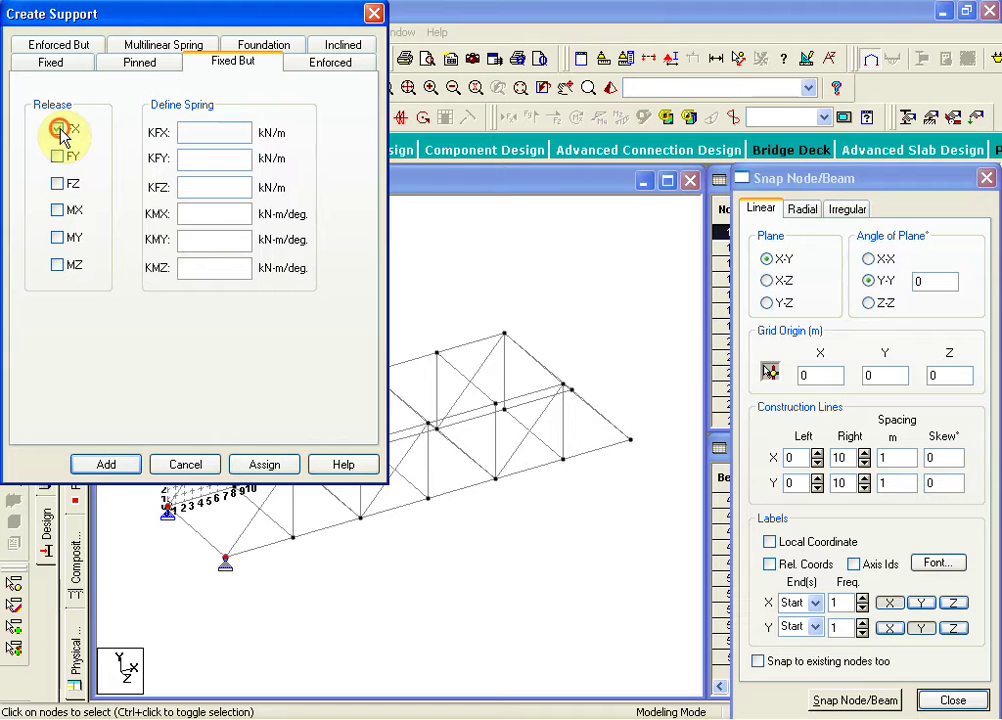
{"action": "left_click", "coordinate": [56, 265]}
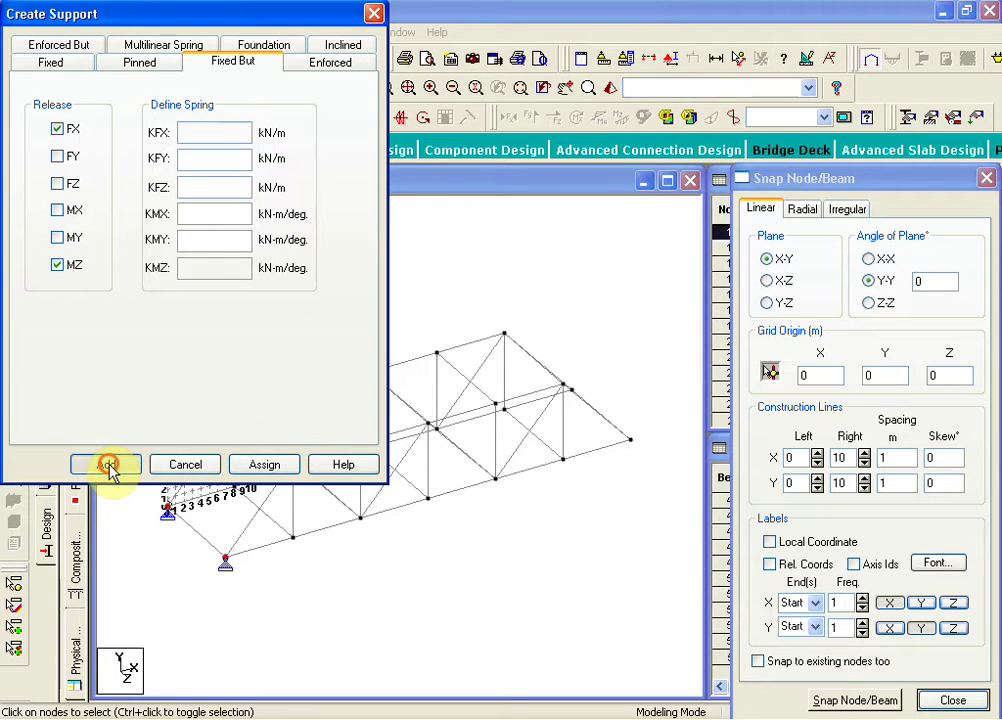
{"action": "left_click", "coordinate": [106, 466]}
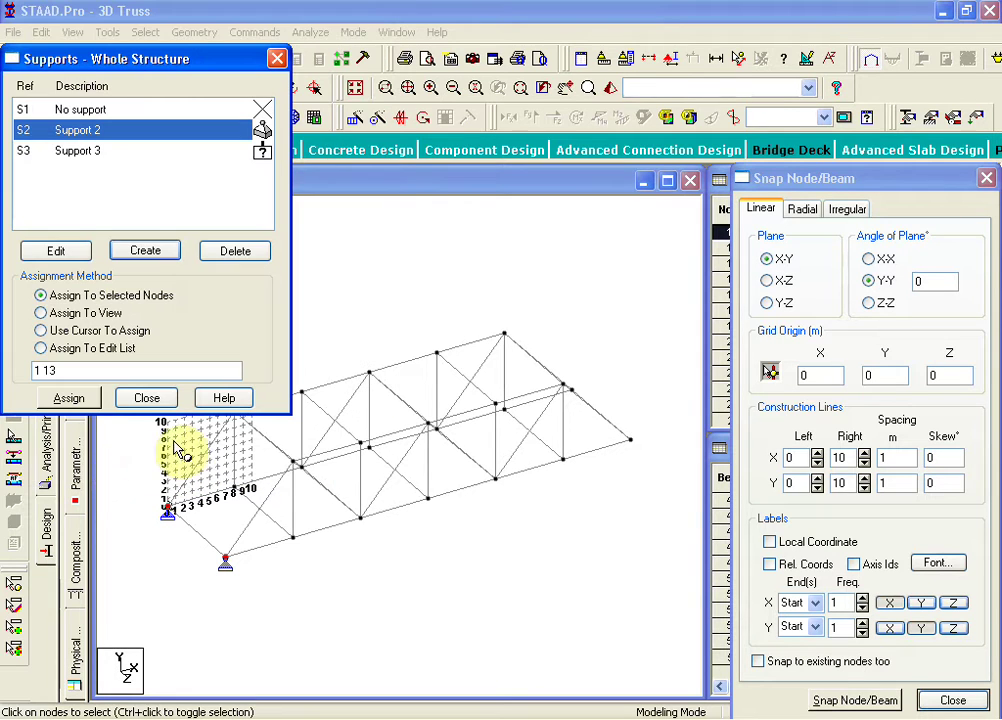
Assign the Fixed But support with FX and MZ released to the two unsupported bottom corner nodes at the truss's X = 48 m end.
{"action": "left_click", "coordinate": [93, 151]}
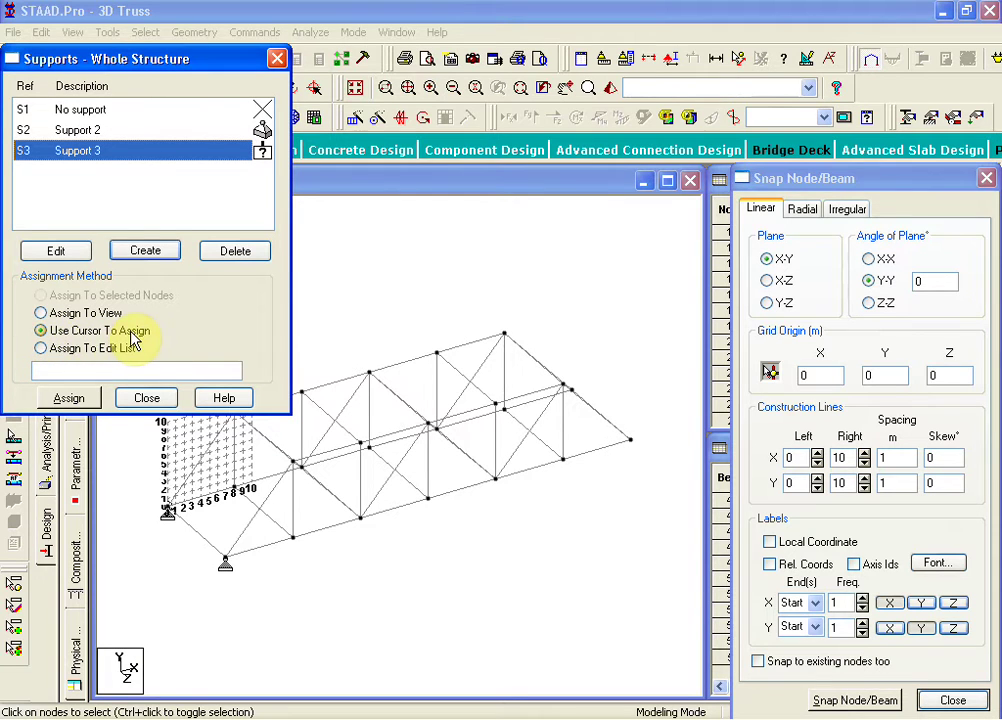
{"action": "left_click", "coordinate": [58, 399]}
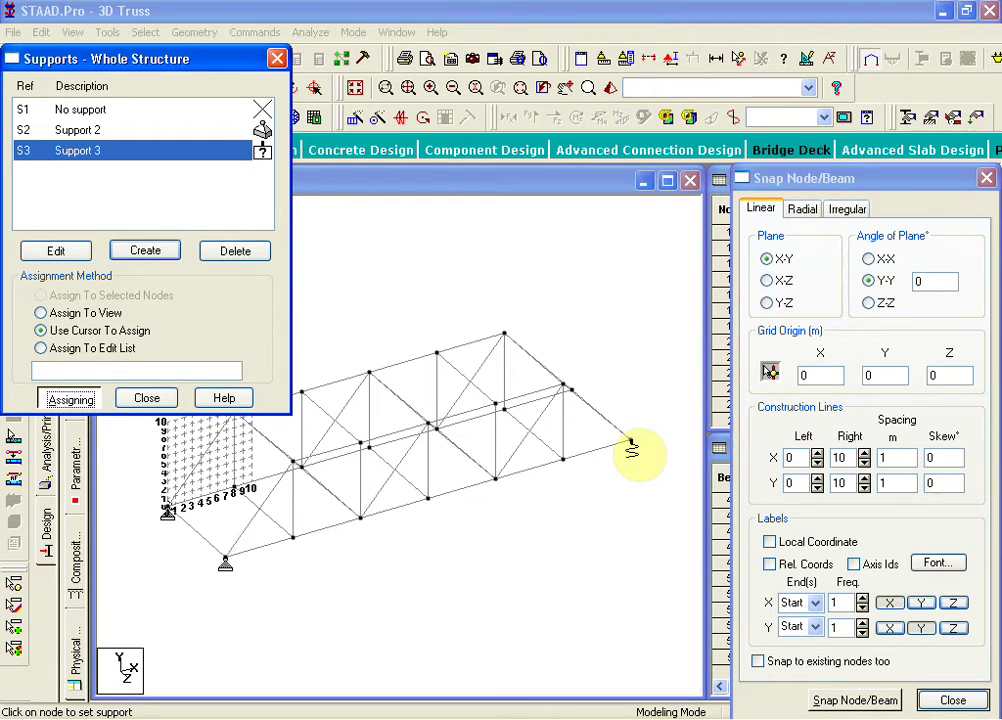
{"action": "left_click", "coordinate": [630, 442]}
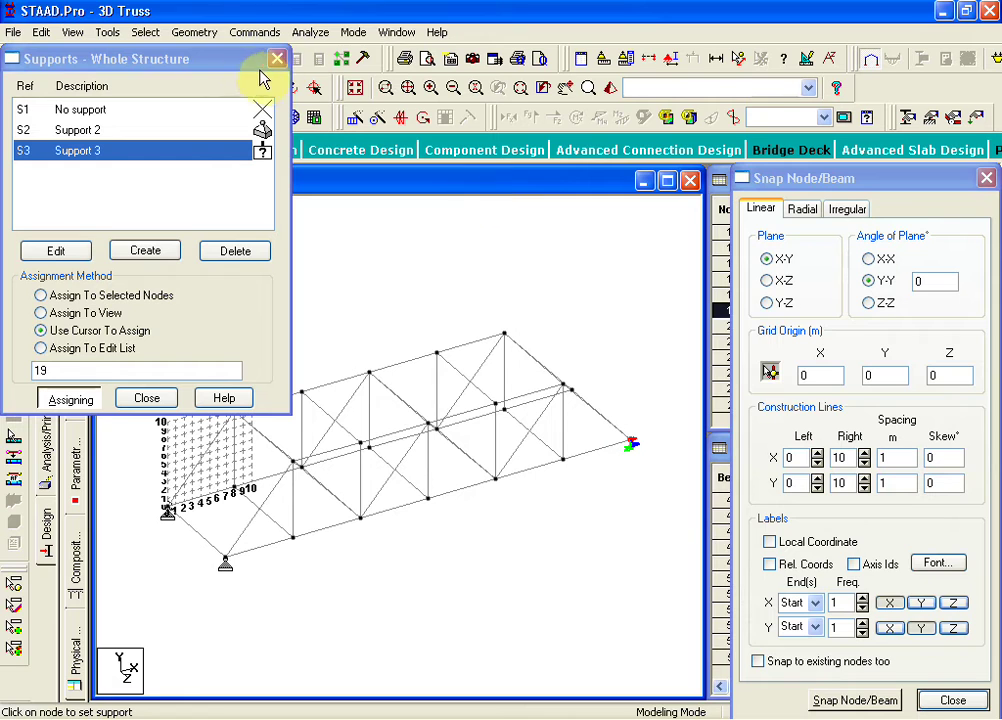
{"action": "left_click_drag", "start_coordinate": [224, 60], "coordinate": [343, 381]}
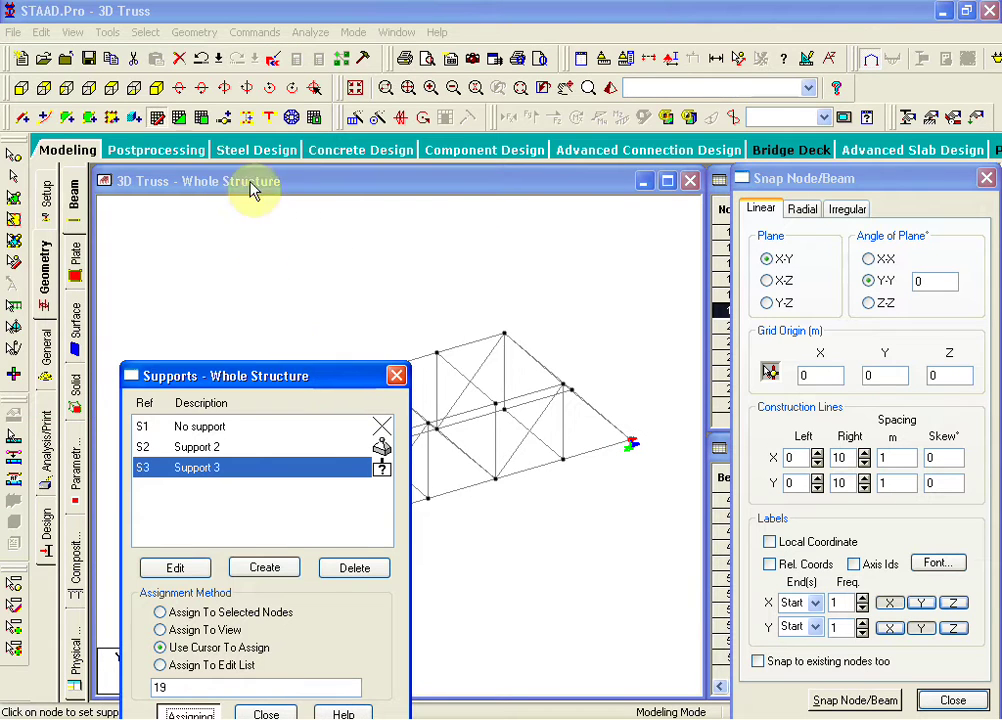
{"action": "left_click", "coordinate": [246, 88]}
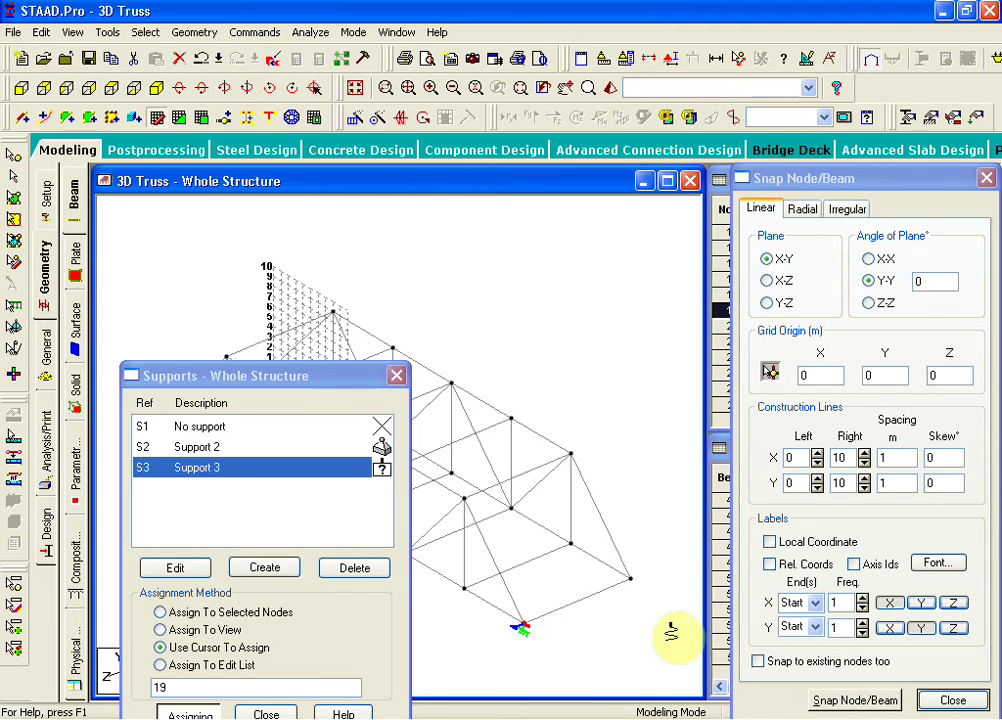
{"action": "left_click", "coordinate": [630, 587]}
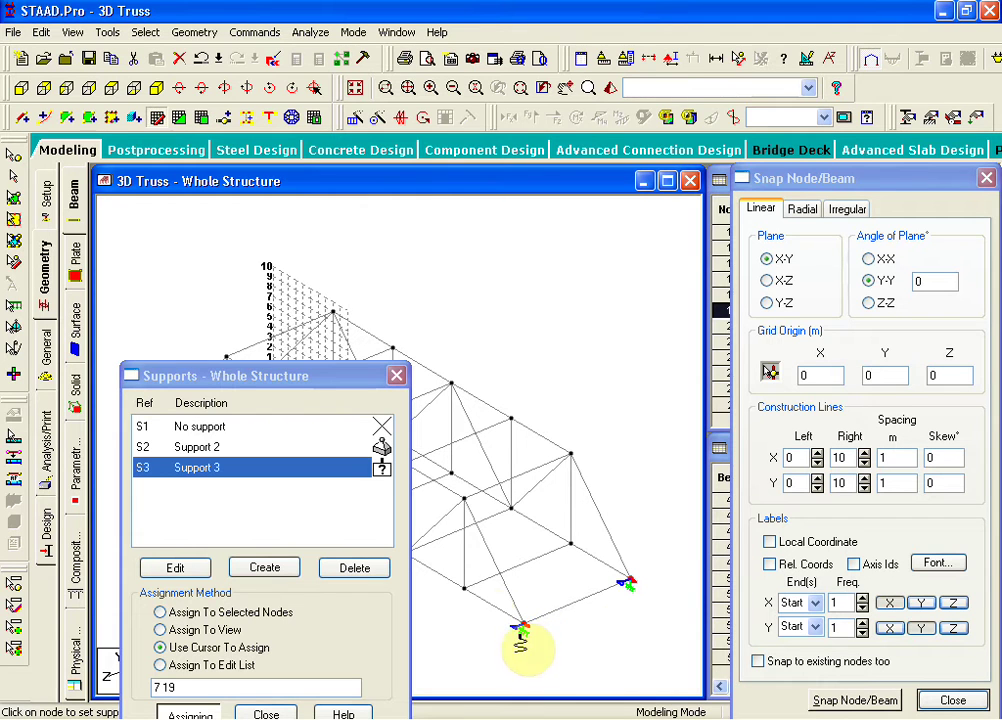
{"action": "left_click_drag", "start_coordinate": [313, 374], "coordinate": [695, 26]}
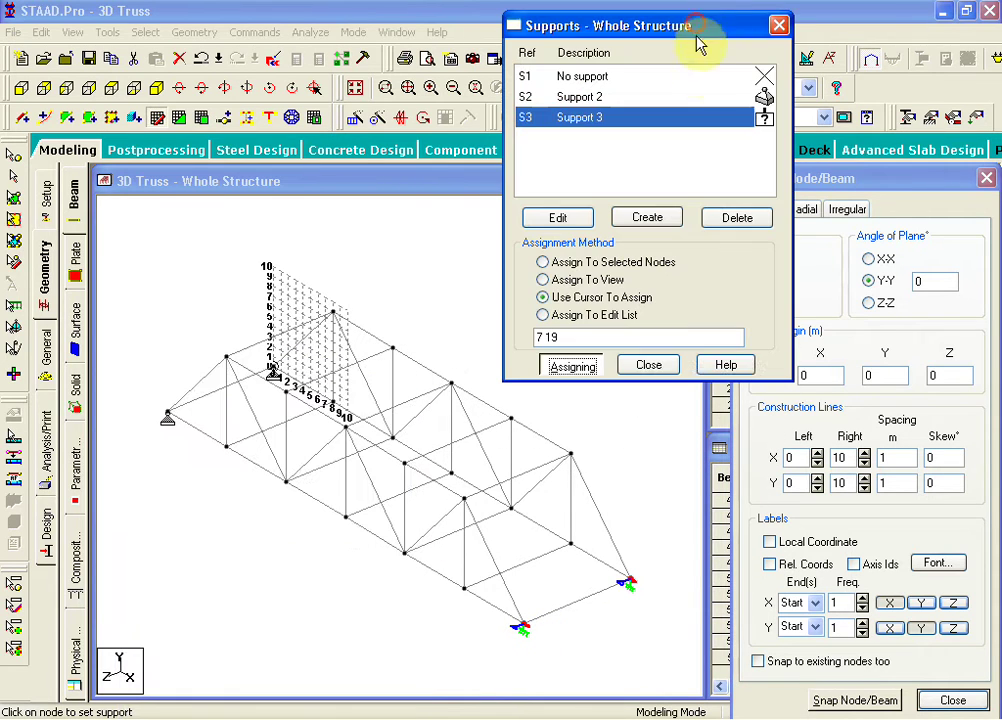
{"action": "left_click", "coordinate": [650, 366]}
Select all truss members and assign them the American W18X35 single section in STEEL from the section database.
{"action": "middle_click_drag", "start_coordinate": [532, 347], "coordinate": [220, 313]}
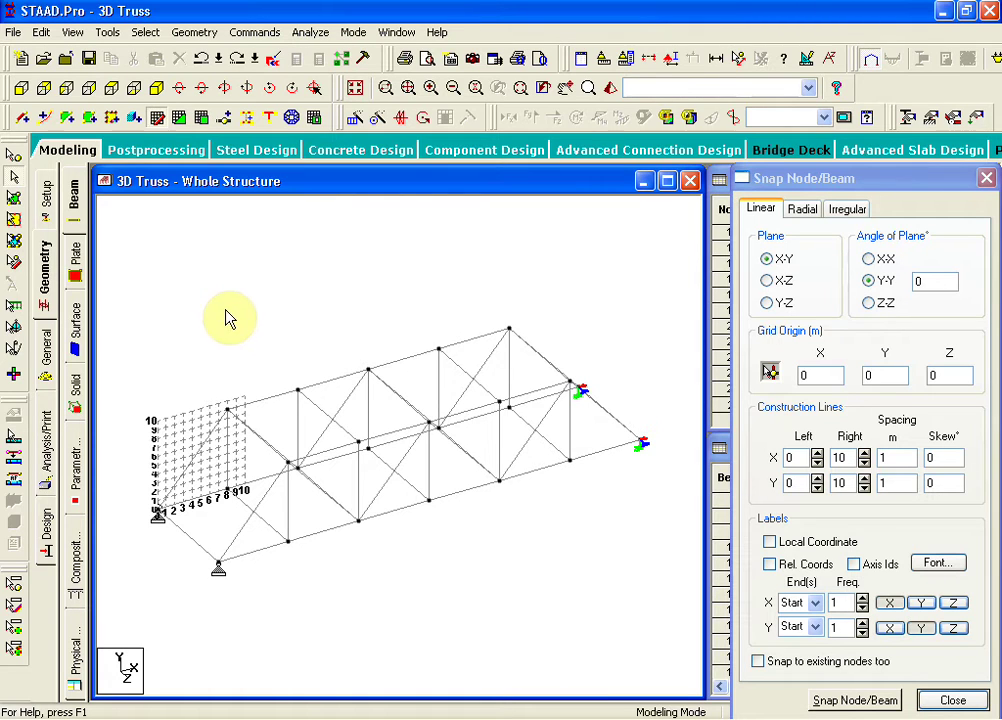
{"action": "left_click", "coordinate": [20, 88]}
{"action": "left_click_drag", "start_coordinate": [130, 353], "coordinate": [675, 612]}
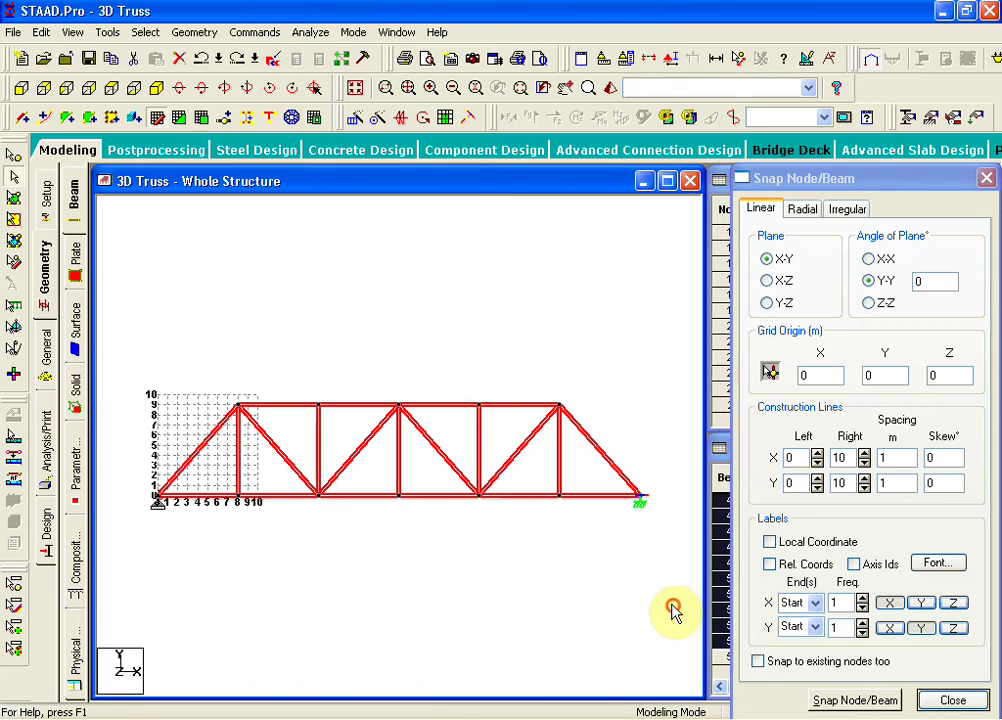
{"action": "left_click", "coordinate": [134, 88]}
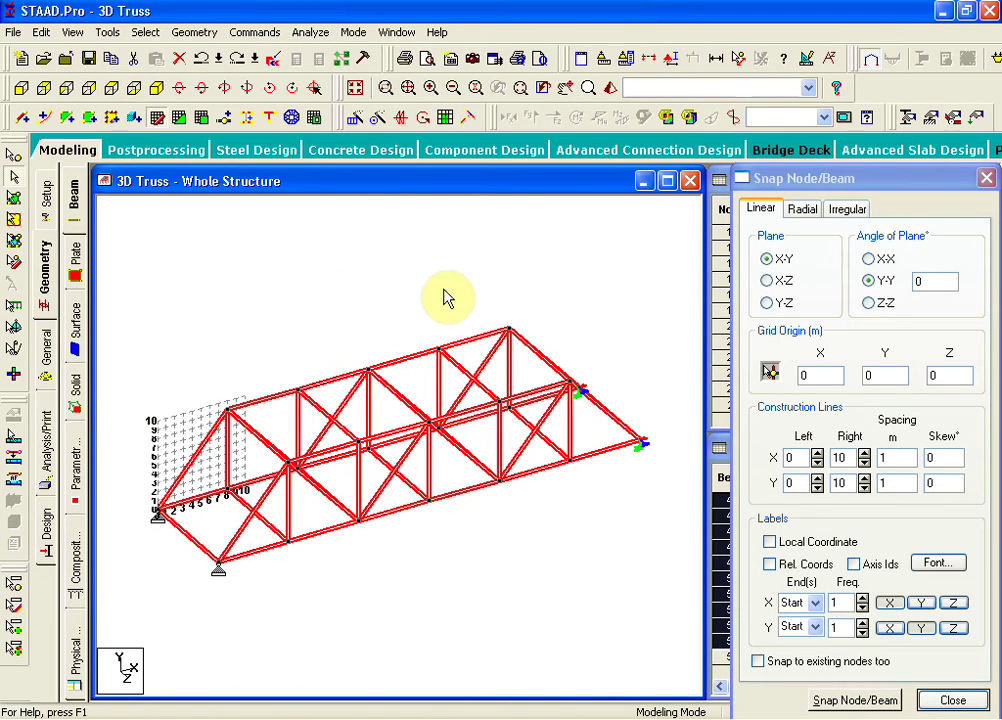
{"action": "left_click", "coordinate": [907, 121]}
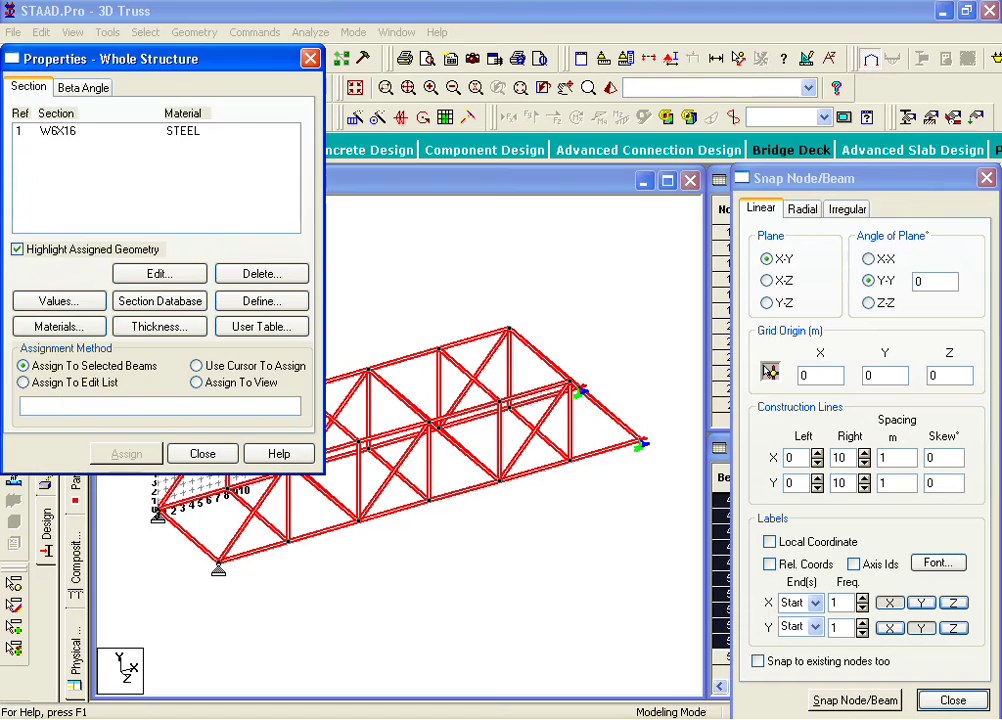
{"action": "left_click", "coordinate": [161, 302]}
{"action": "left_click_drag", "start_coordinate": [466, 254], "coordinate": [465, 291]}
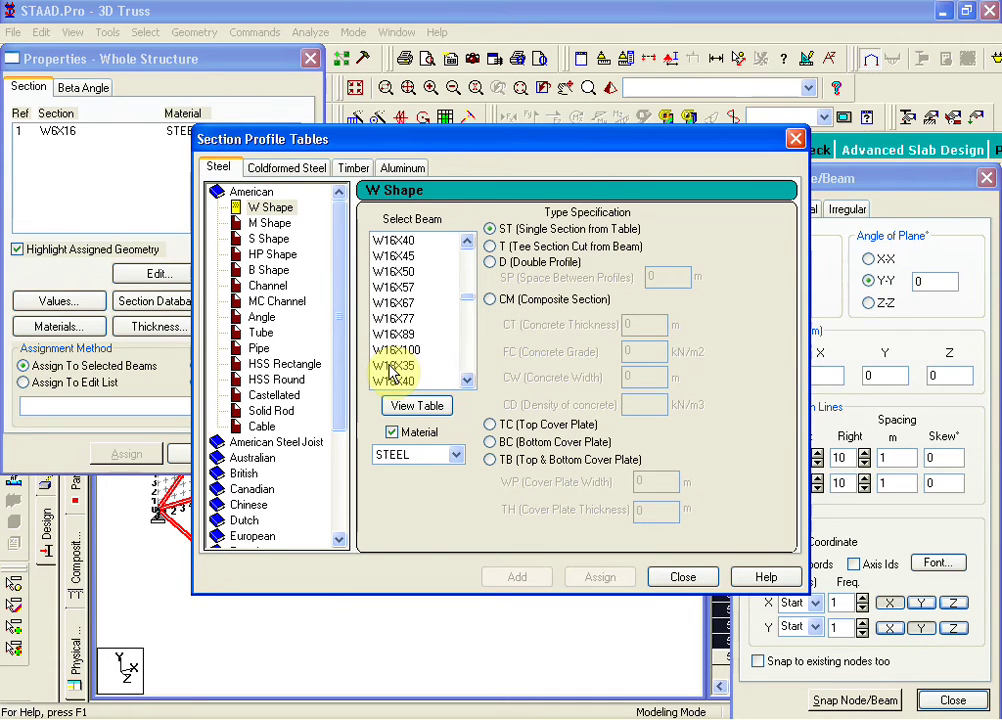
{"action": "left_click", "coordinate": [391, 367]}
{"action": "left_click", "coordinate": [606, 581]}
{"action": "left_click", "coordinate": [680, 580]}
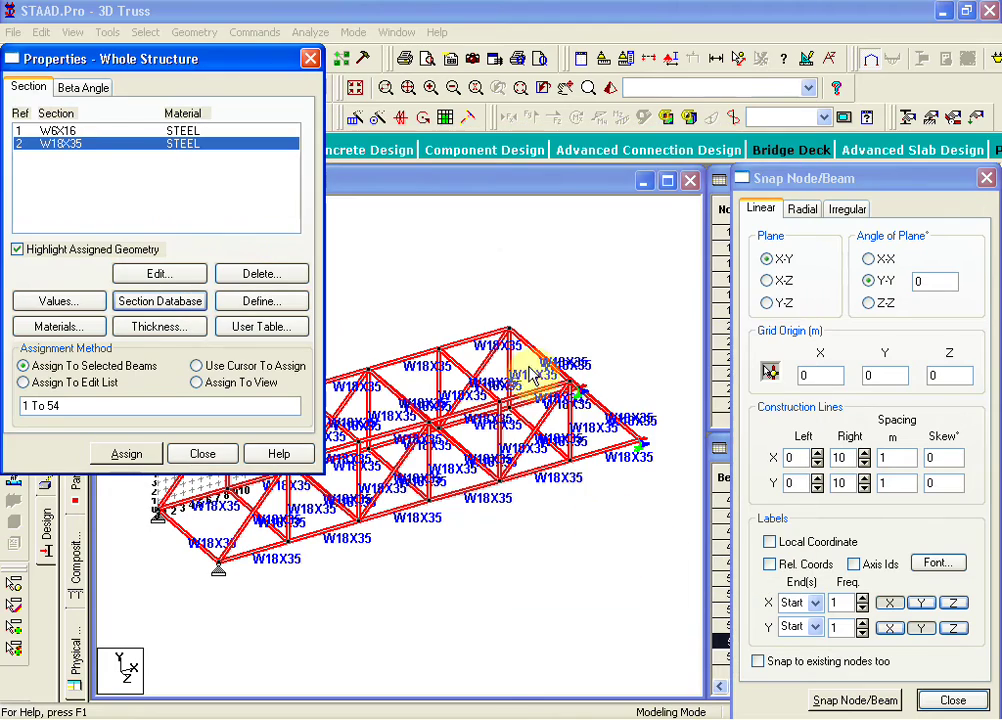
{"action": "left_click", "coordinate": [310, 58]}
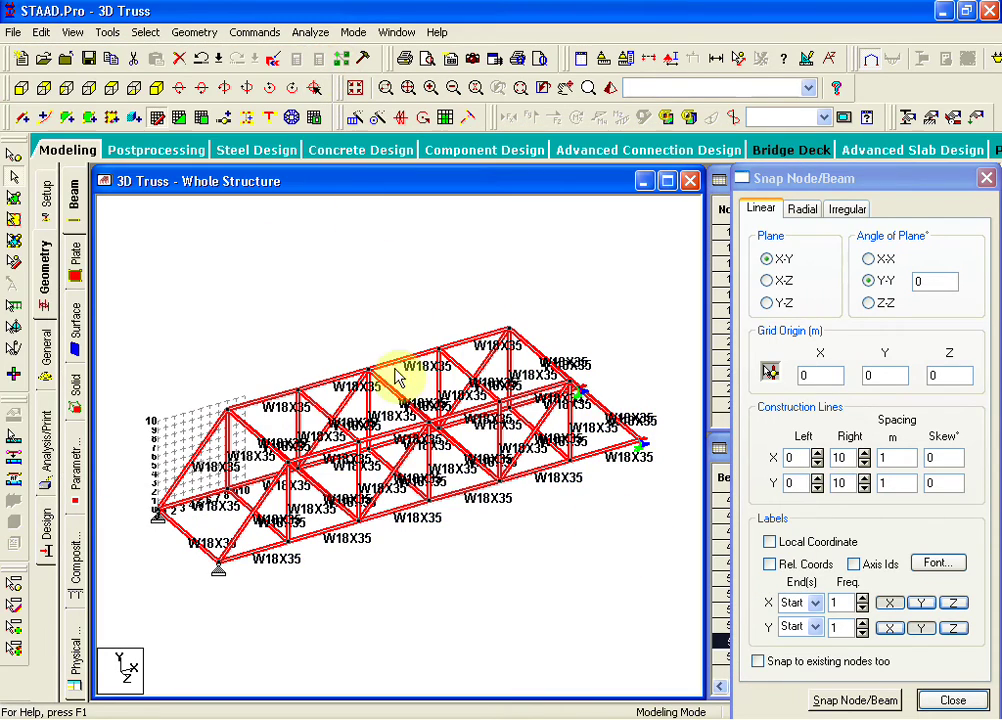
{"action": "scroll", "coordinate": [286, 362], "scroll_direction": "up", "scroll_amount": 4}
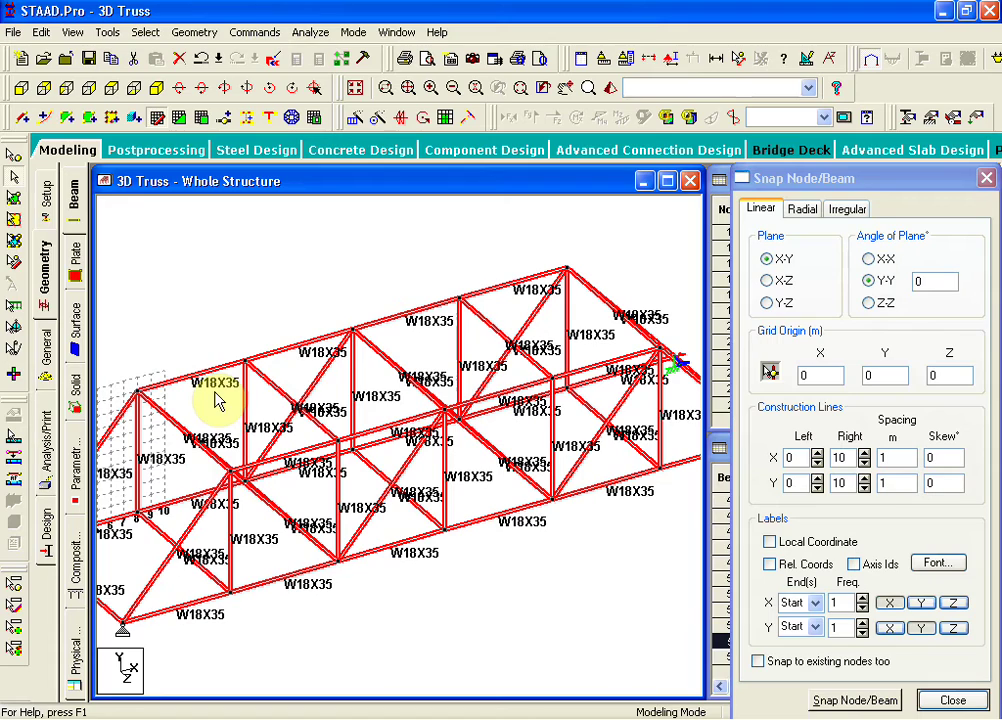
{"action": "scroll", "coordinate": [505, 331], "scroll_direction": "down", "scroll_amount": 3}
{"action": "scroll", "coordinate": [490, 312], "scroll_direction": "up", "scroll_amount": 1}
{"action": "scroll", "coordinate": [485, 308], "scroll_direction": "down", "scroll_amount": 2}
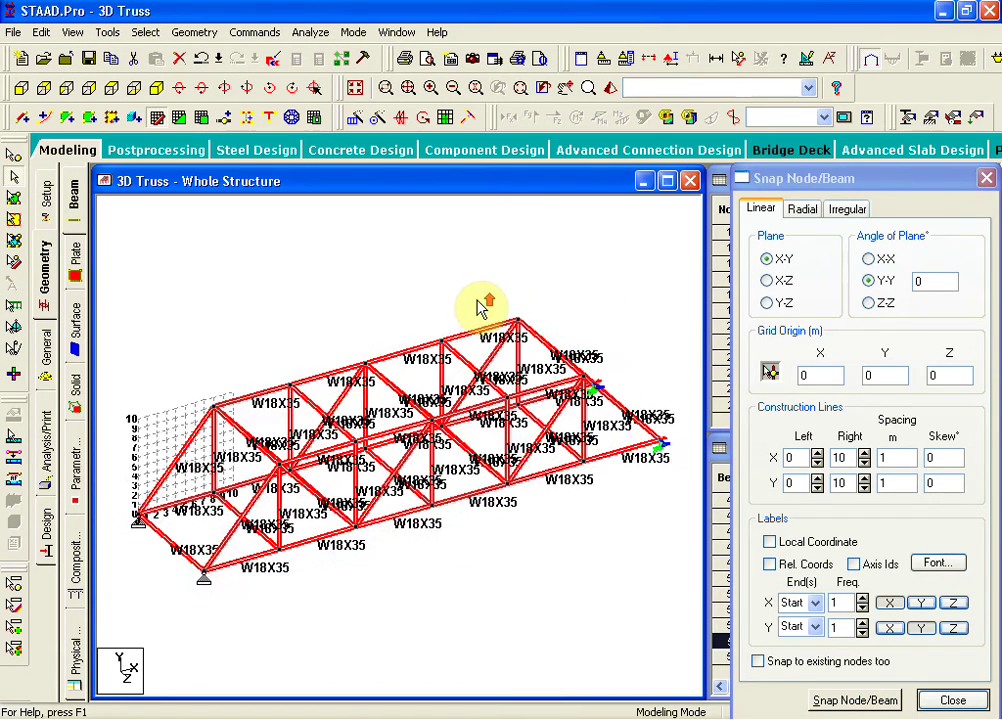
{"action": "scroll", "coordinate": [480, 306], "scroll_direction": "up", "scroll_amount": 1}
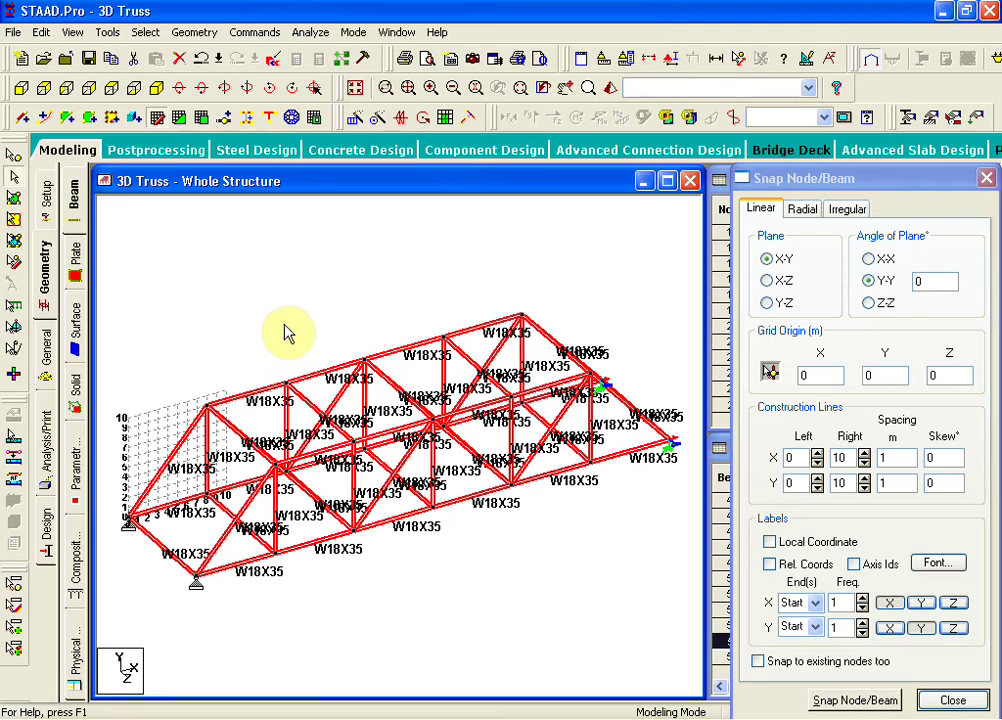
Deselect the members, open a maximized 3D rendering of the truss, and examine its member connections up close.
{"action": "left_click", "coordinate": [267, 298]}
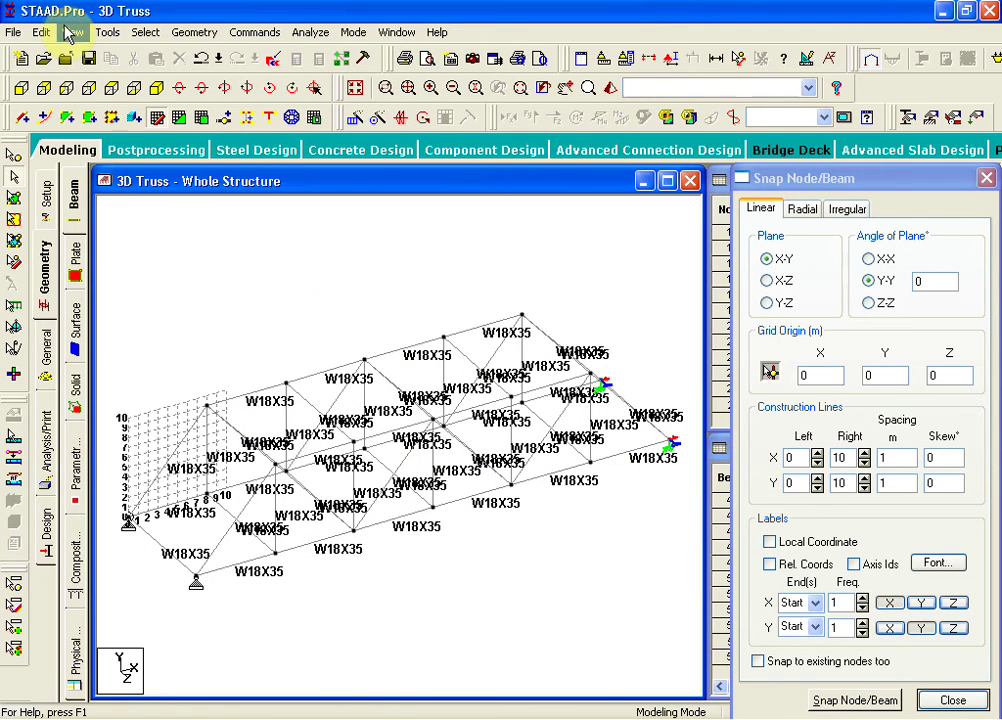
{"action": "left_click", "coordinate": [73, 33]}
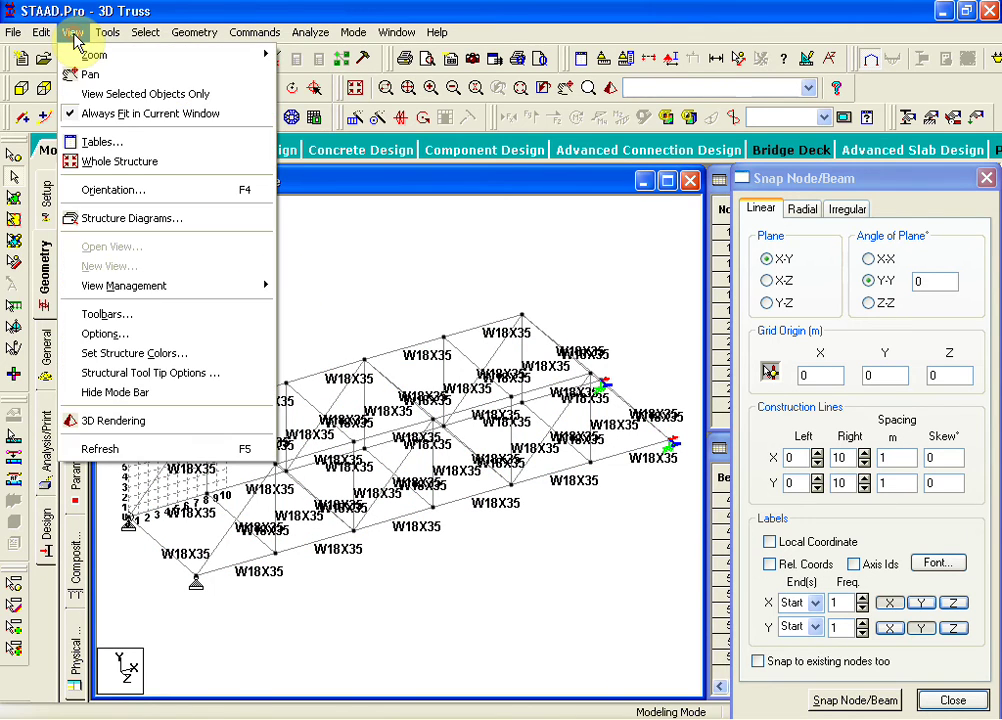
{"action": "left_click", "coordinate": [140, 420]}
{"action": "left_click_drag", "start_coordinate": [610, 265], "coordinate": [378, 227]}
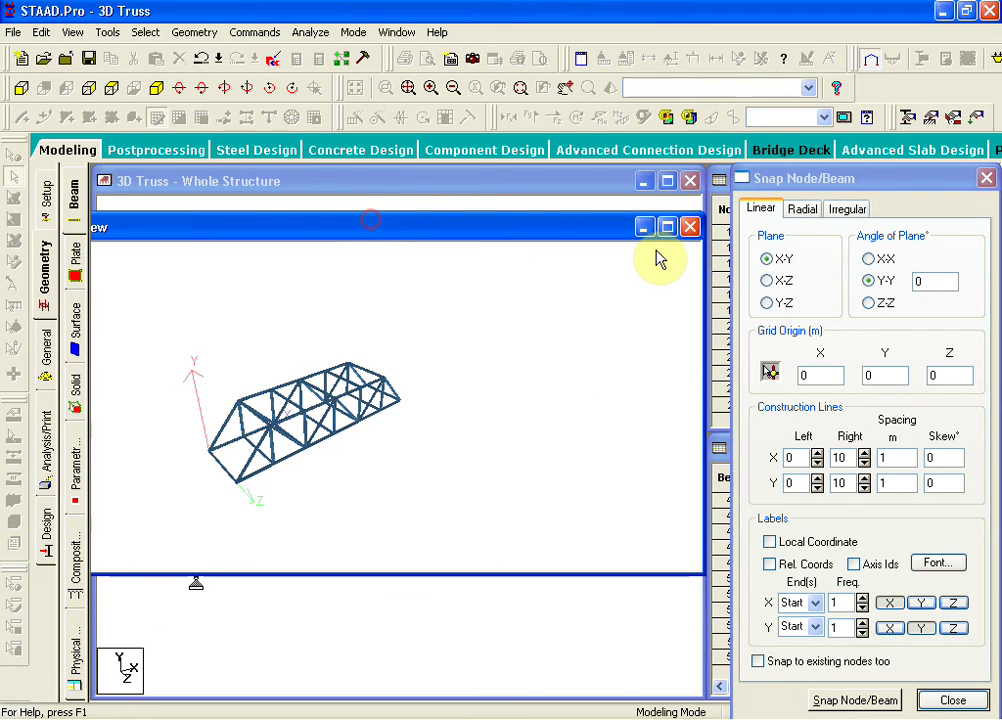
{"action": "left_click", "coordinate": [667, 229]}
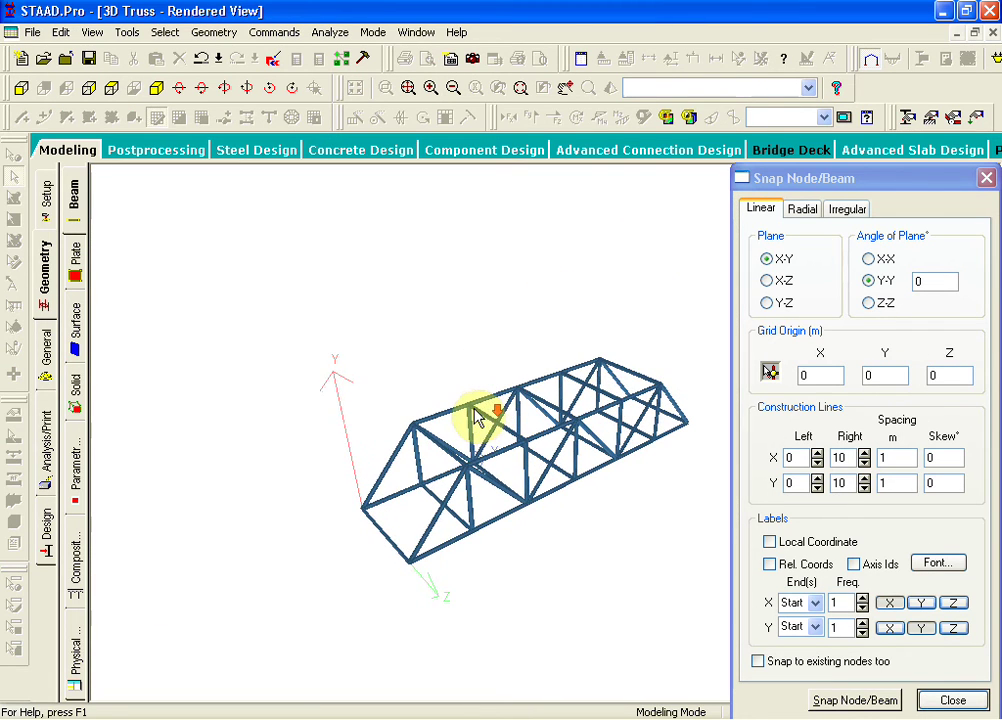
{"action": "left_click_drag", "start_coordinate": [457, 440], "coordinate": [321, 381]}
{"action": "left_click_drag", "start_coordinate": [532, 273], "coordinate": [413, 384]}
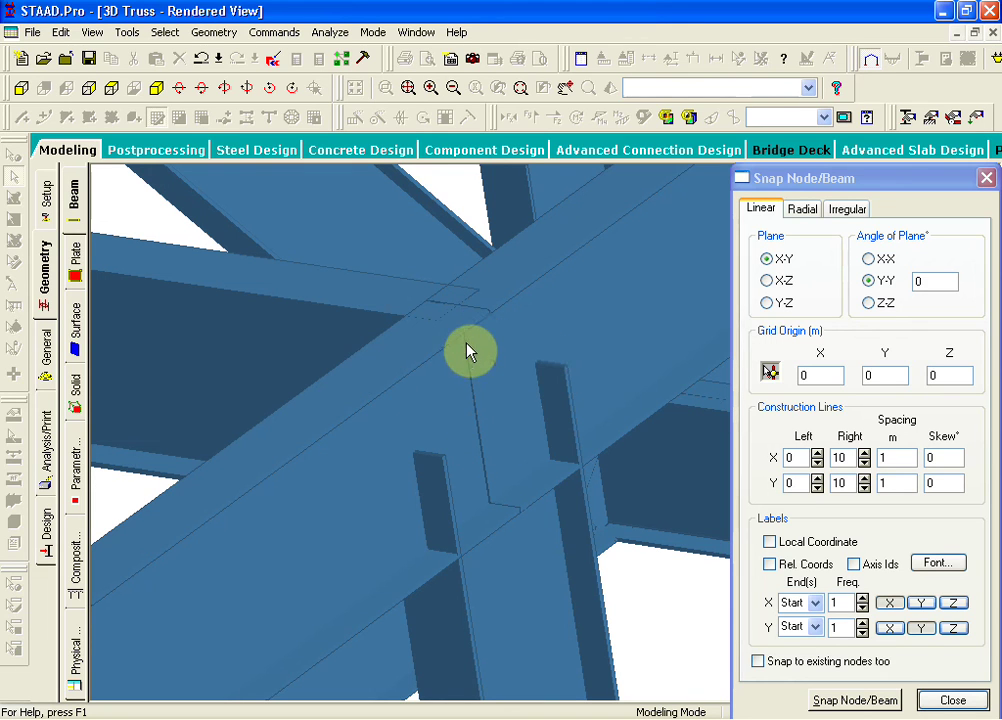
{"action": "middle_click_drag", "start_coordinate": [445, 515], "coordinate": [399, 490]}
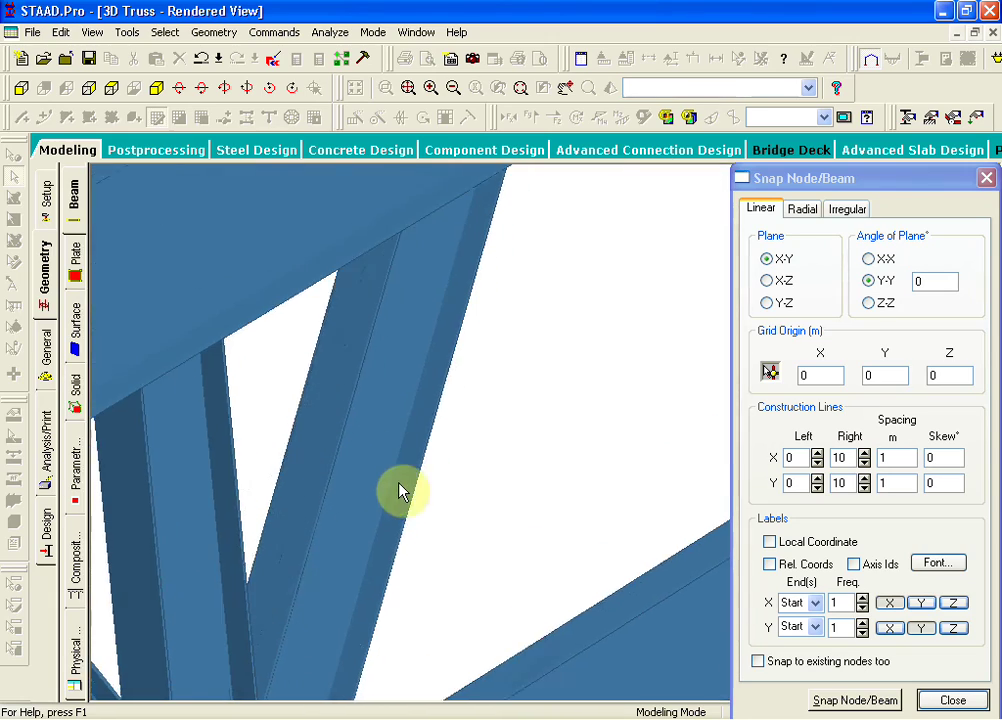